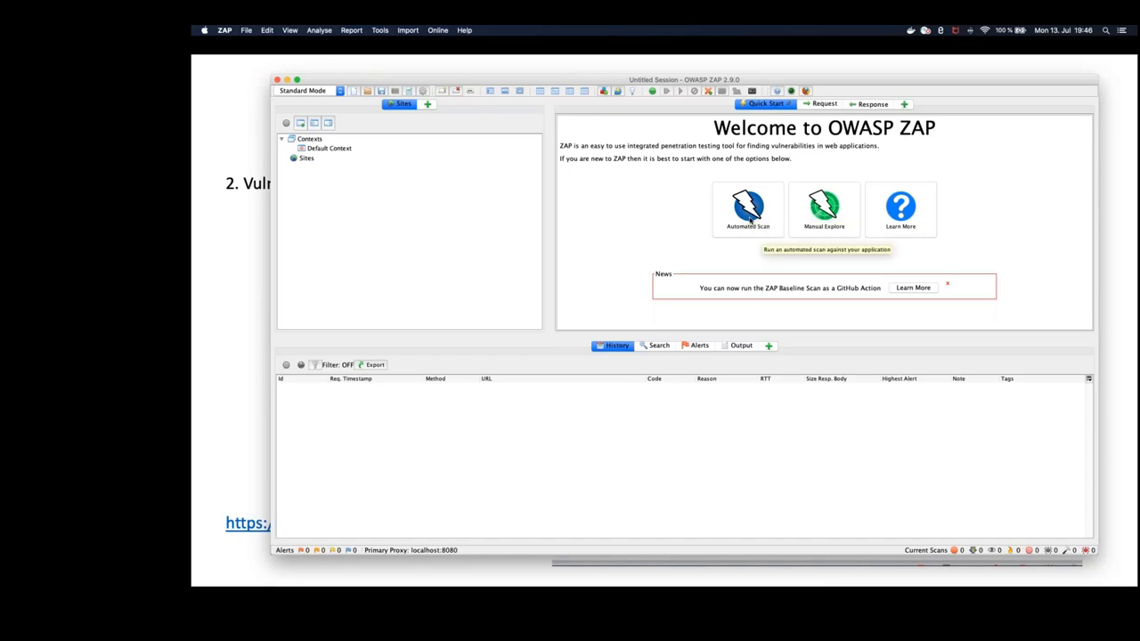
{"action": "left_click", "coordinate": [751, 219]}
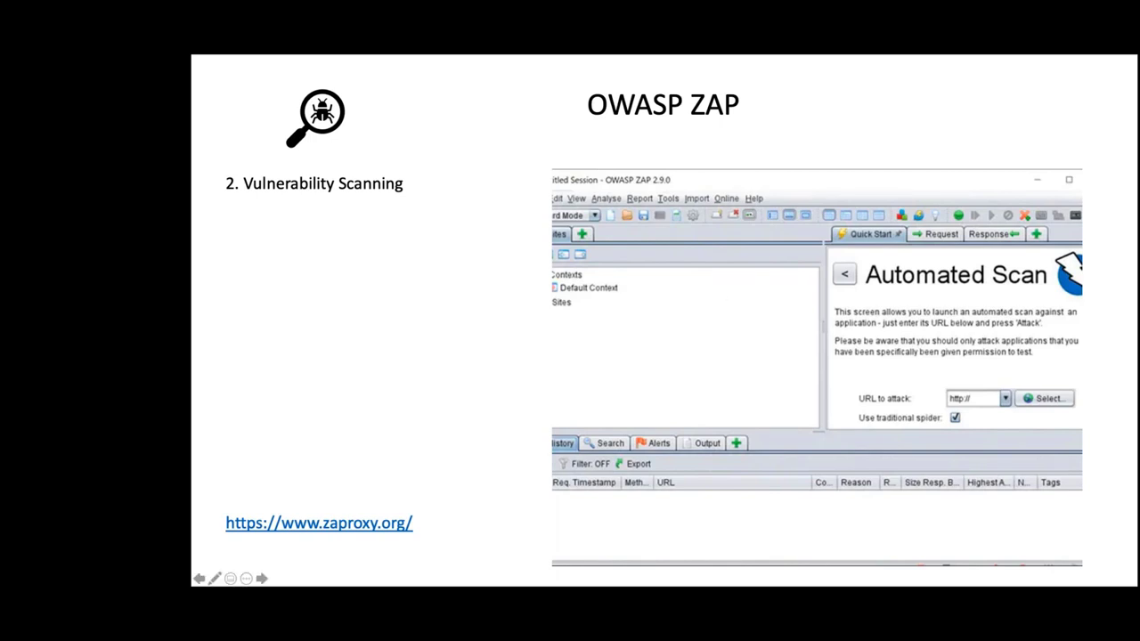
{"action": "key", "text": "super+Tab"}
{"action": "left_click", "coordinate": [719, 207]}
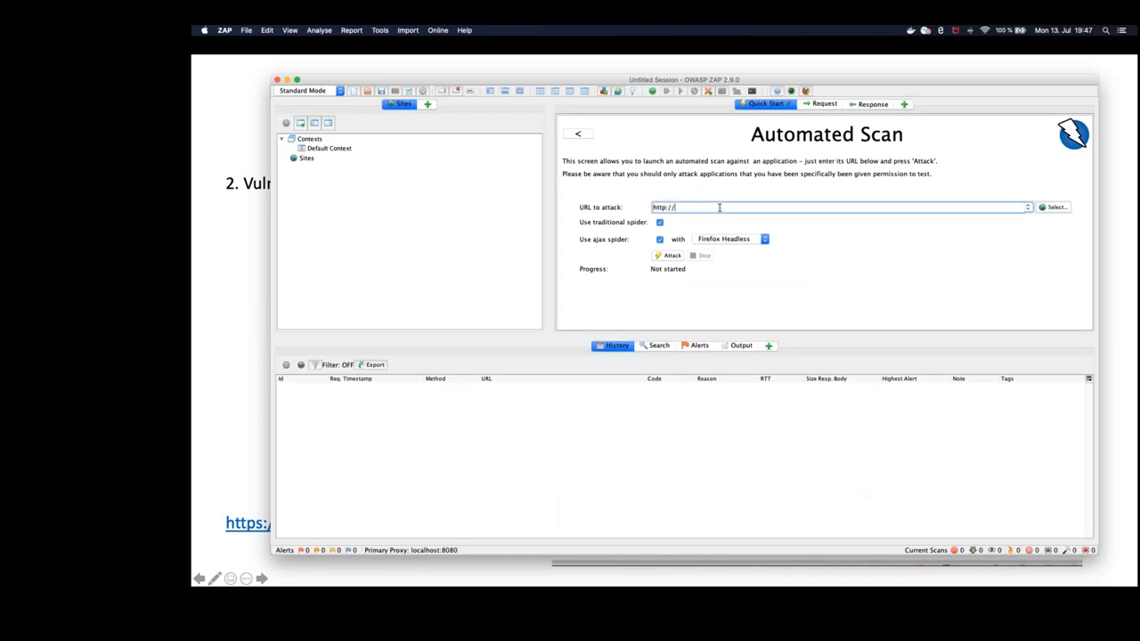
{"action": "key", "text": "BackSpace"}
{"action": "key", "text": "BackSpace"}
{"action": "key", "text": "BackSpace"}
{"action": "key", "text": "BackSpace"}
{"action": "key", "text": "BackSpace"}
{"action": "key", "text": "BackSpace"}
{"action": "type", "text": "https://public-firing-range.appspot"}
{"action": "type", "text": ".com"}
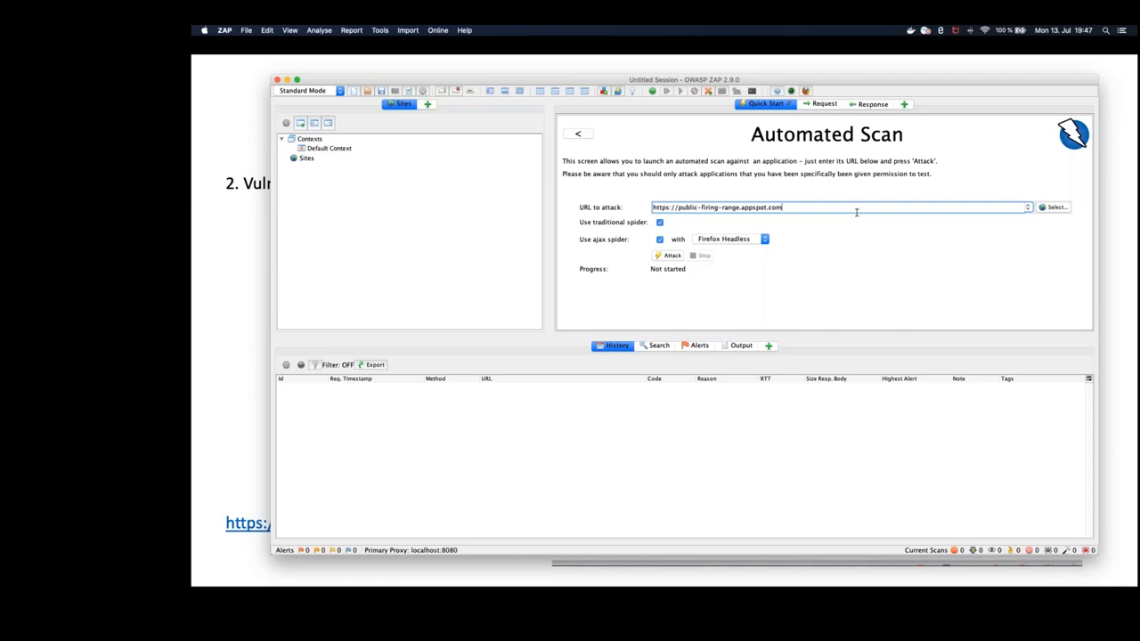
{"action": "left_click", "coordinate": [668, 255]}
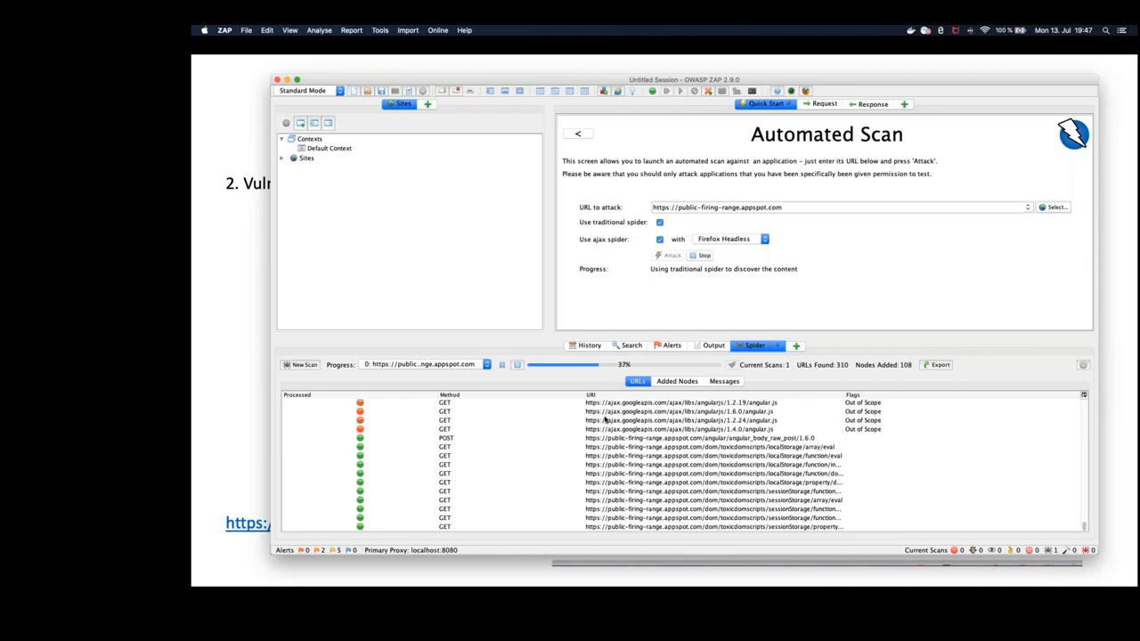
Review the alerts found so far, then stop the running automated scan.
{"action": "left_click", "coordinate": [670, 345]}
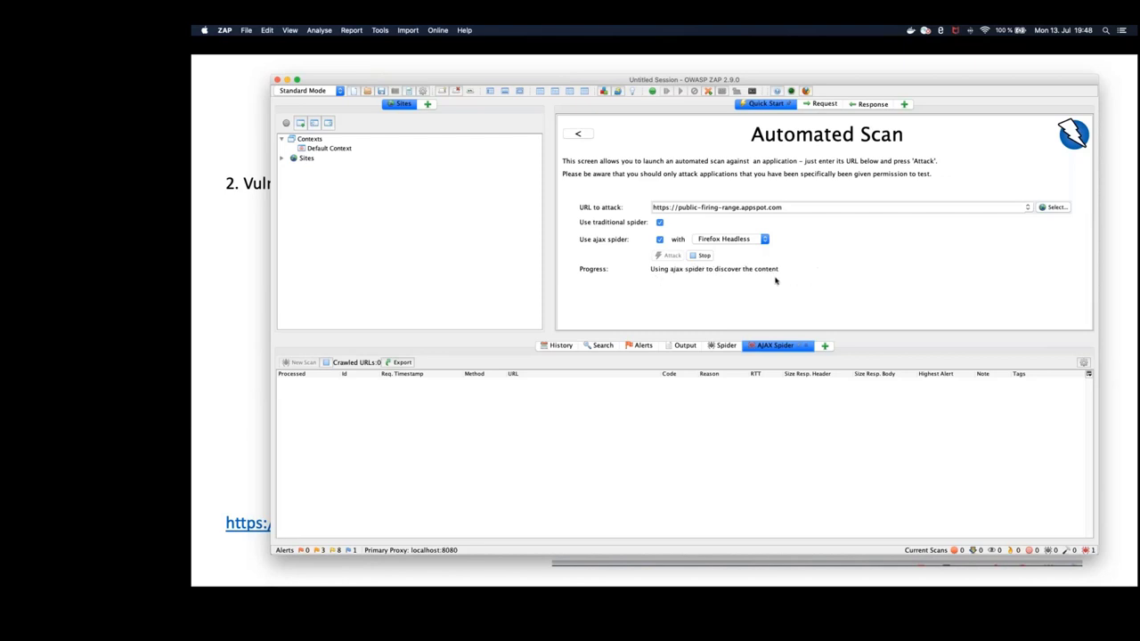
{"action": "left_click", "coordinate": [704, 256]}
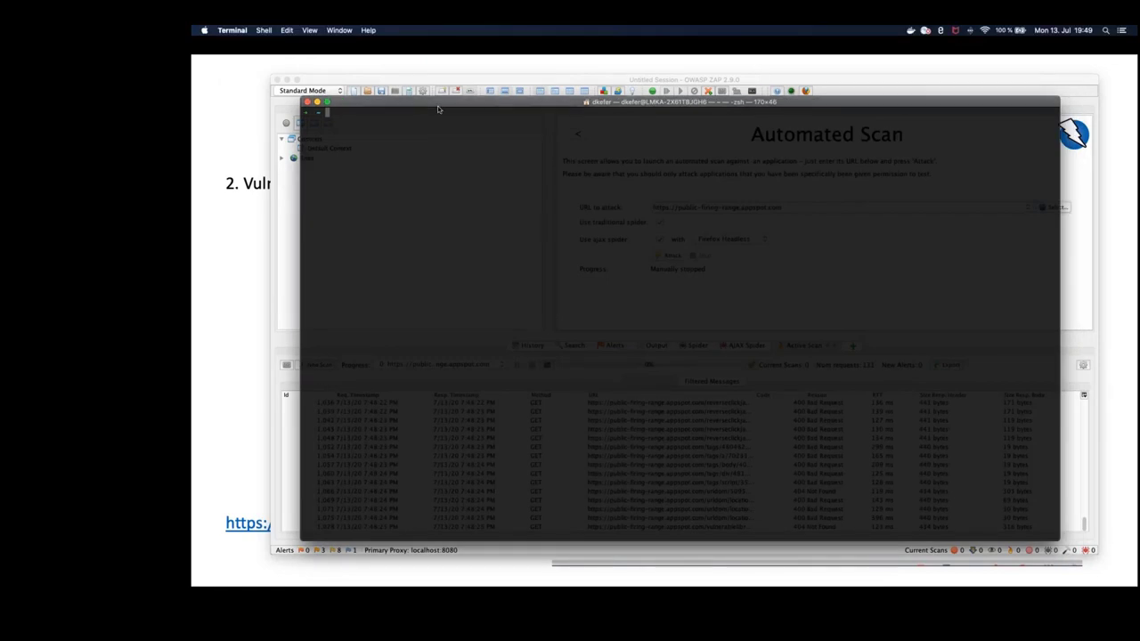
{"action": "type", "text": "docker run -t owasp/zap2docker-weekly zap-baseline.py -t https://public-firing-range.appspot.com/"}
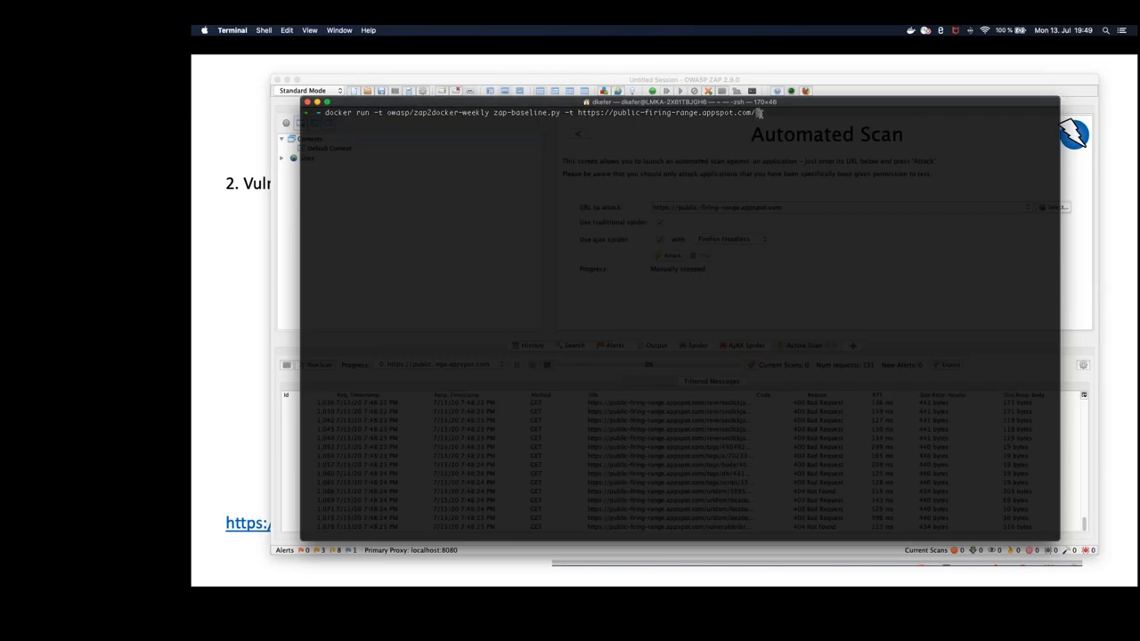
{"action": "key", "text": "Return"}
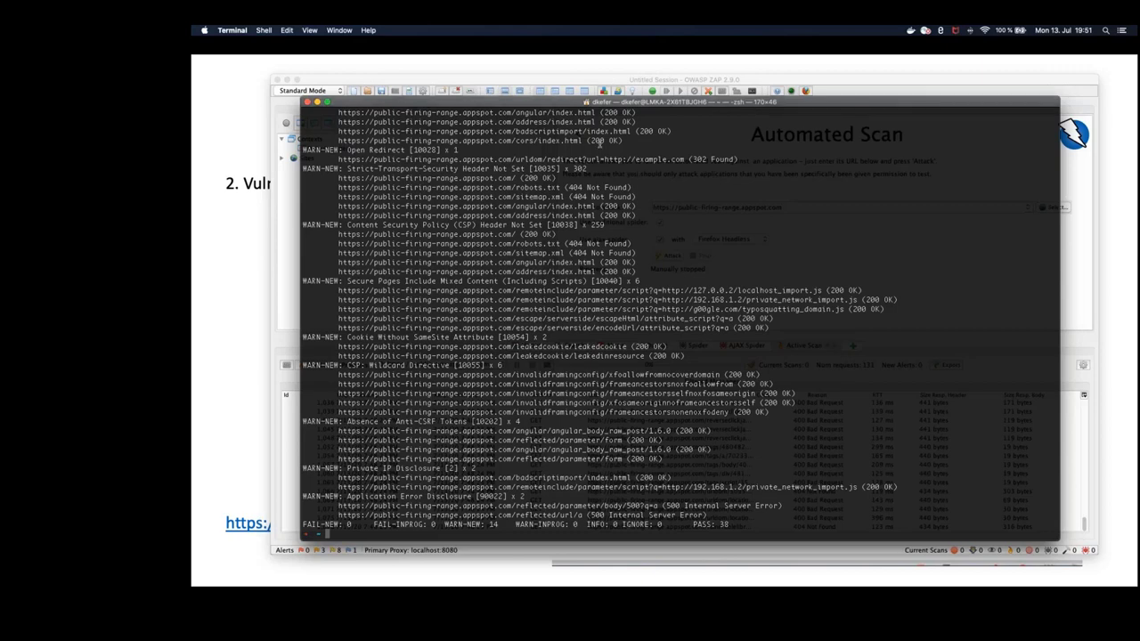
{"action": "key", "text": "super+Tab"}
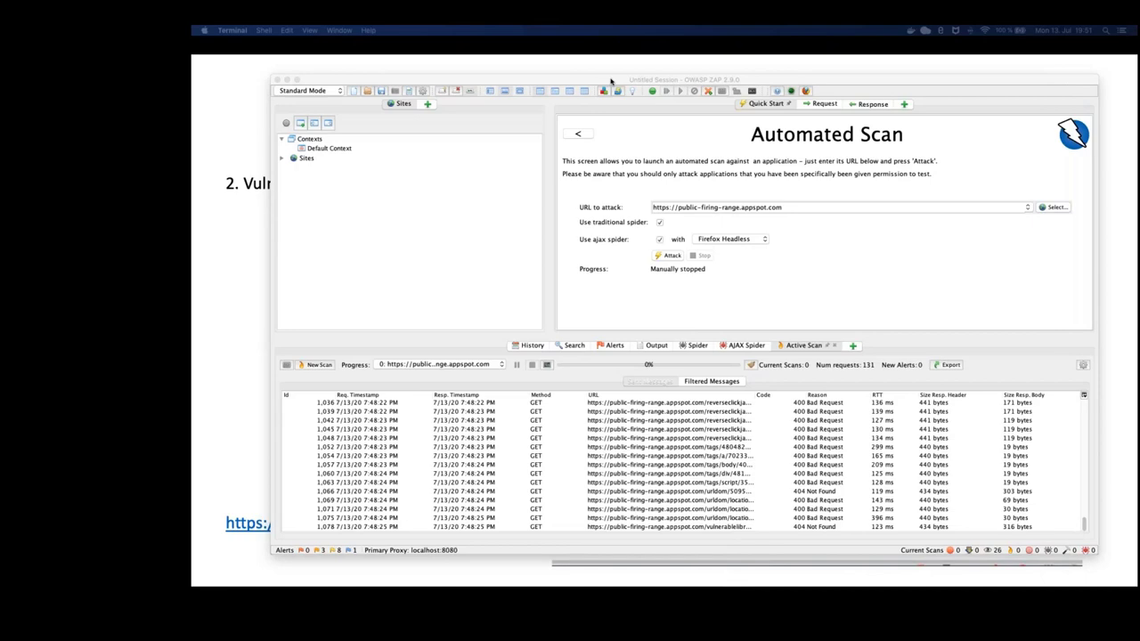
Hide ZAP and advance the slides to the OWASP SecurityRAT slide.
{"action": "key", "text": "super+m"}
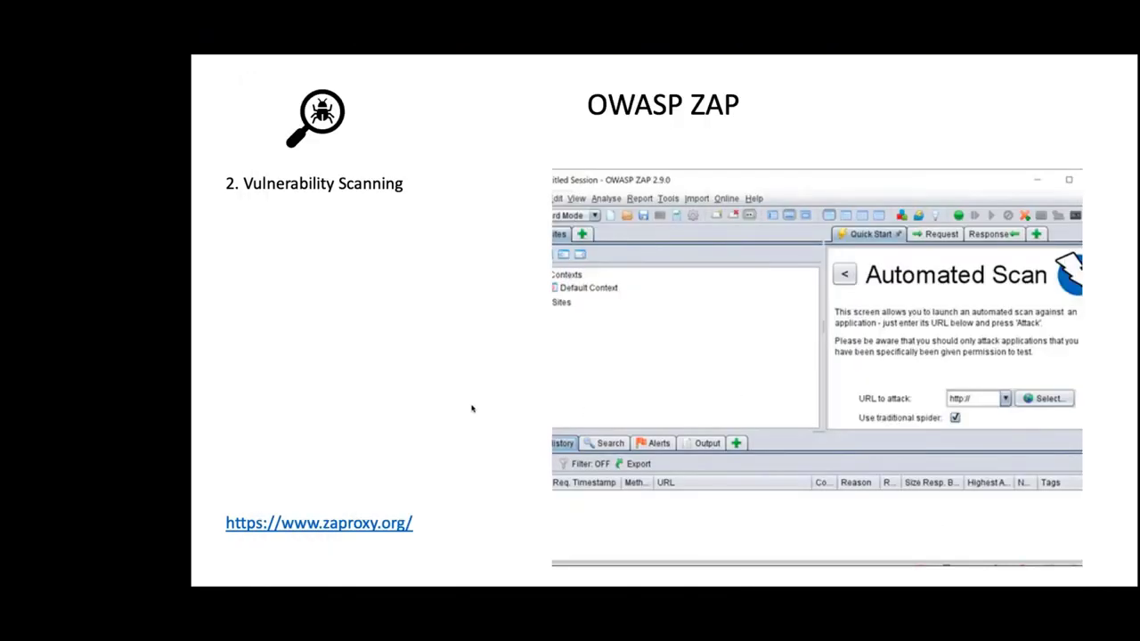
{"action": "key", "text": "Right"}
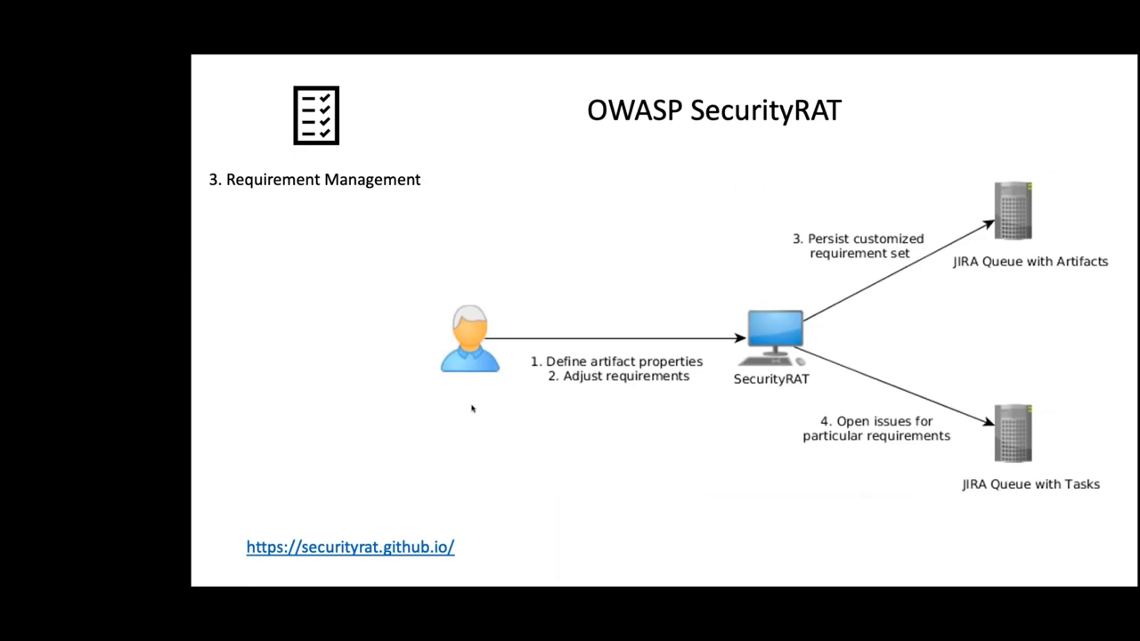
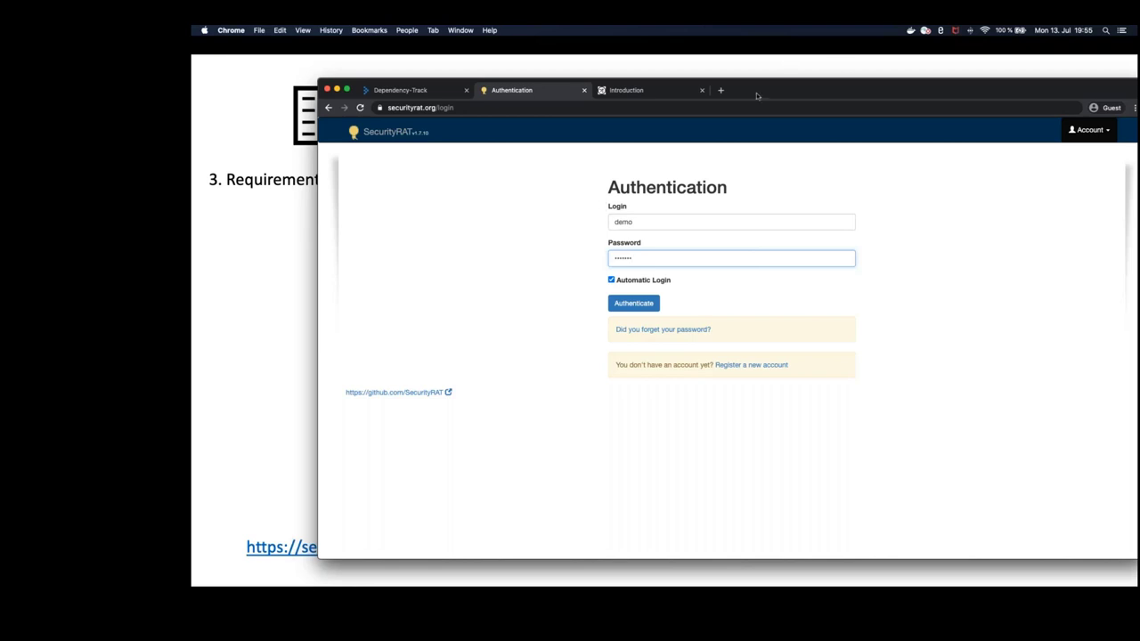
Copy the demo account password from the Try it out section of securityrat.github.io.
{"action": "left_click", "coordinate": [720, 90]}
{"action": "type", "text": "se"}
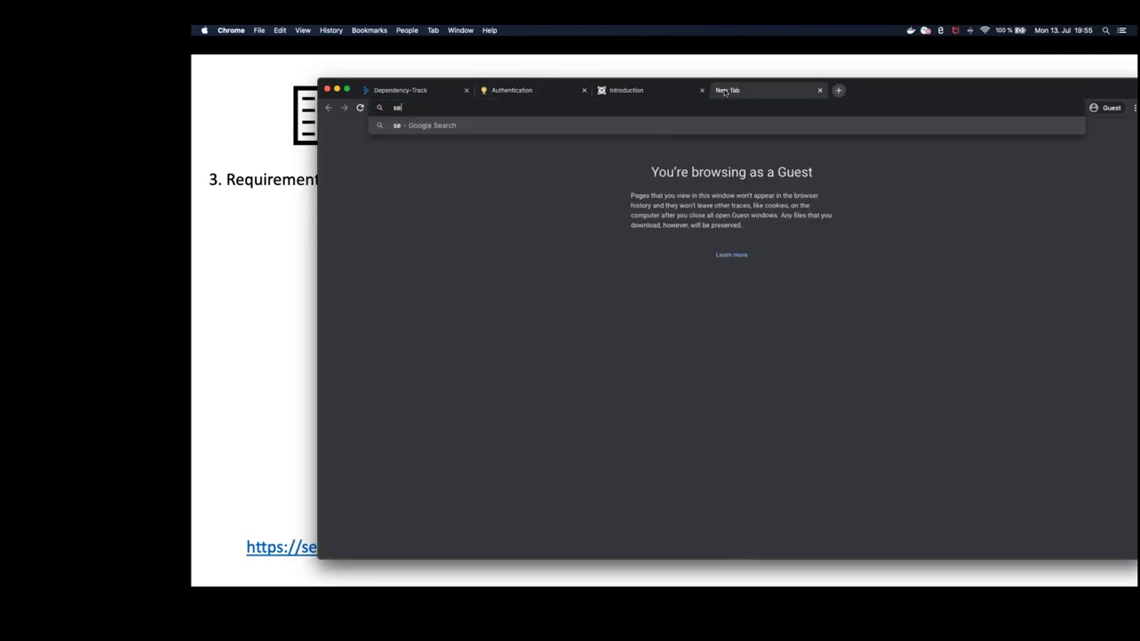
{"action": "type", "text": "curityrat.github.io"}
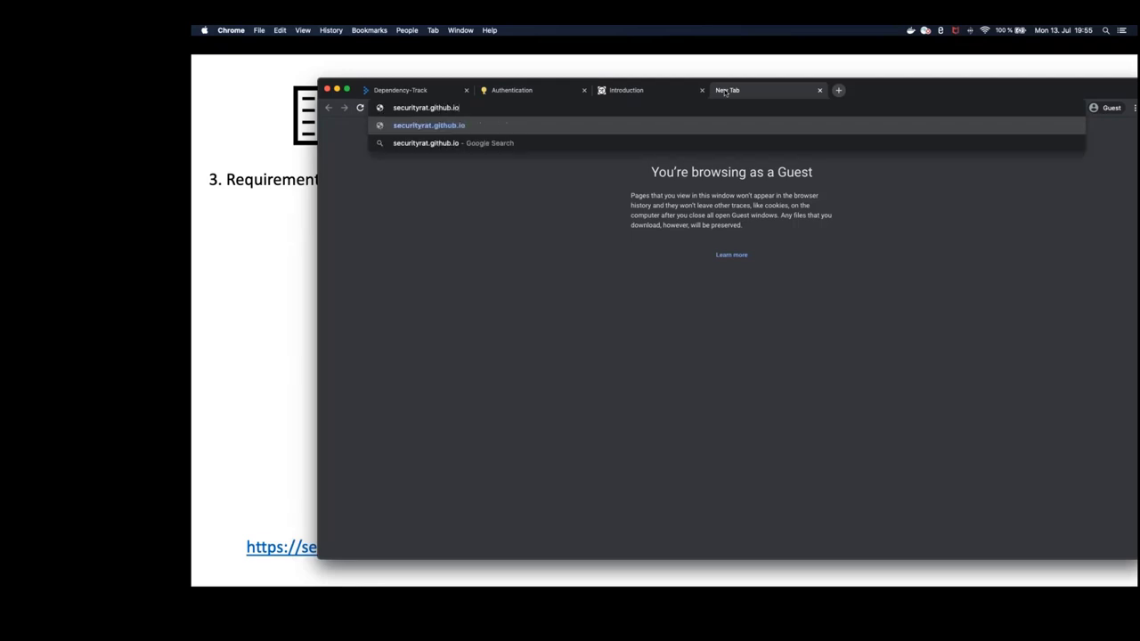
{"action": "key", "text": "Return"}
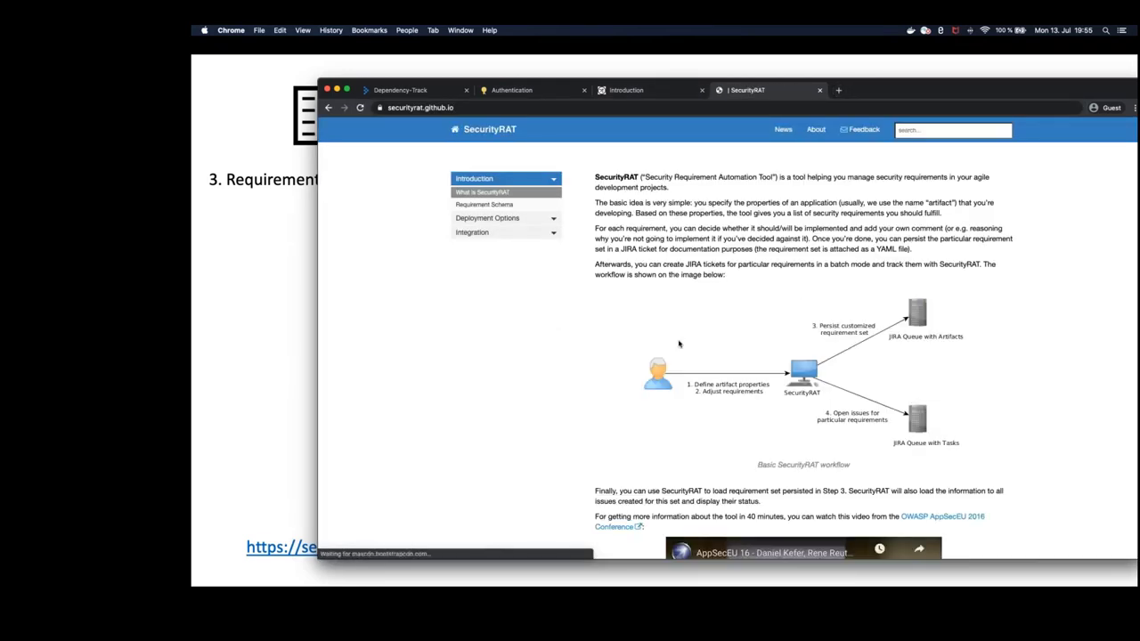
{"action": "scroll", "coordinate": [635, 402], "scroll_direction": "down", "scroll_amount": 5}
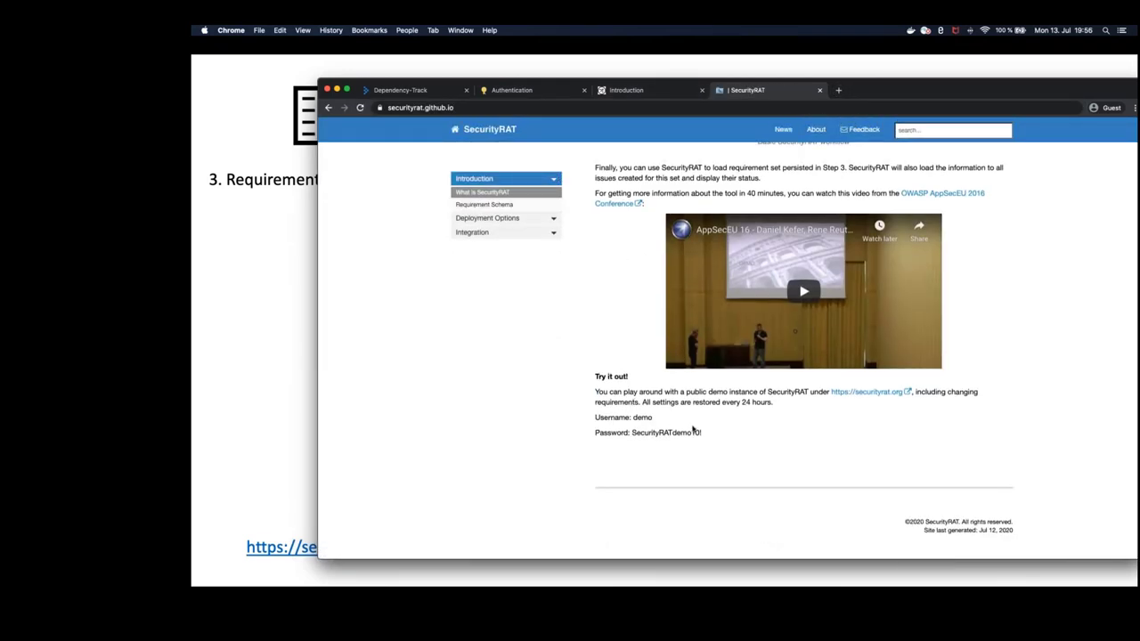
{"action": "left_click_drag", "start_coordinate": [704, 434], "coordinate": [633, 434]}
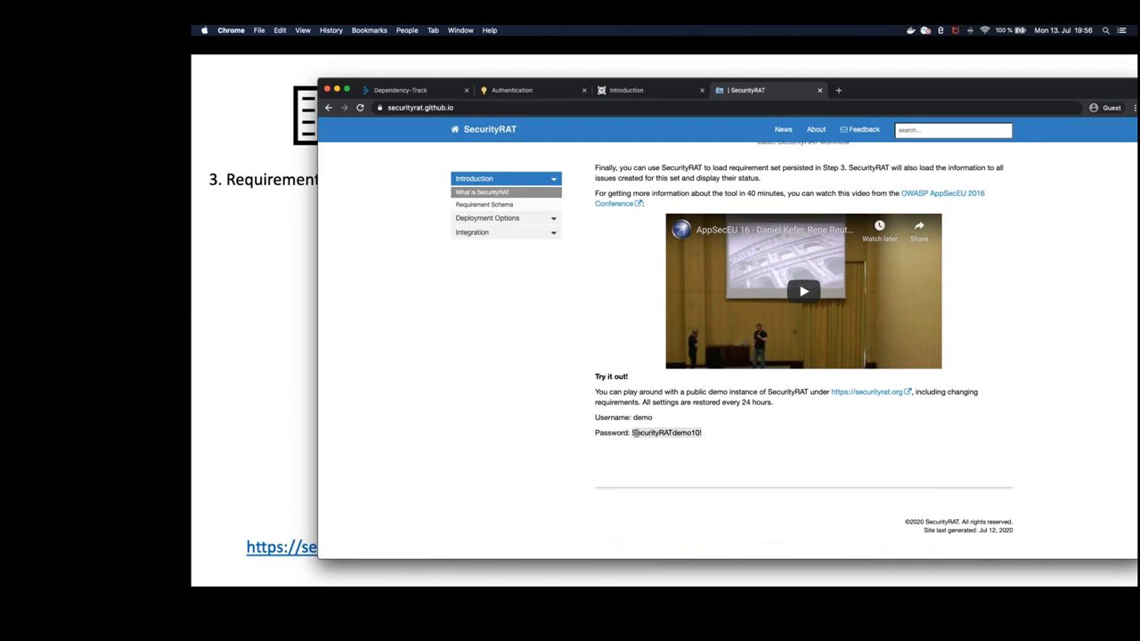
{"action": "key", "text": "super+c"}
Paste the copied password into the SecurityRAT sign-in form and submit it.
{"action": "left_click", "coordinate": [514, 90]}
{"action": "left_click_drag", "start_coordinate": [657, 253], "coordinate": [594, 261]}
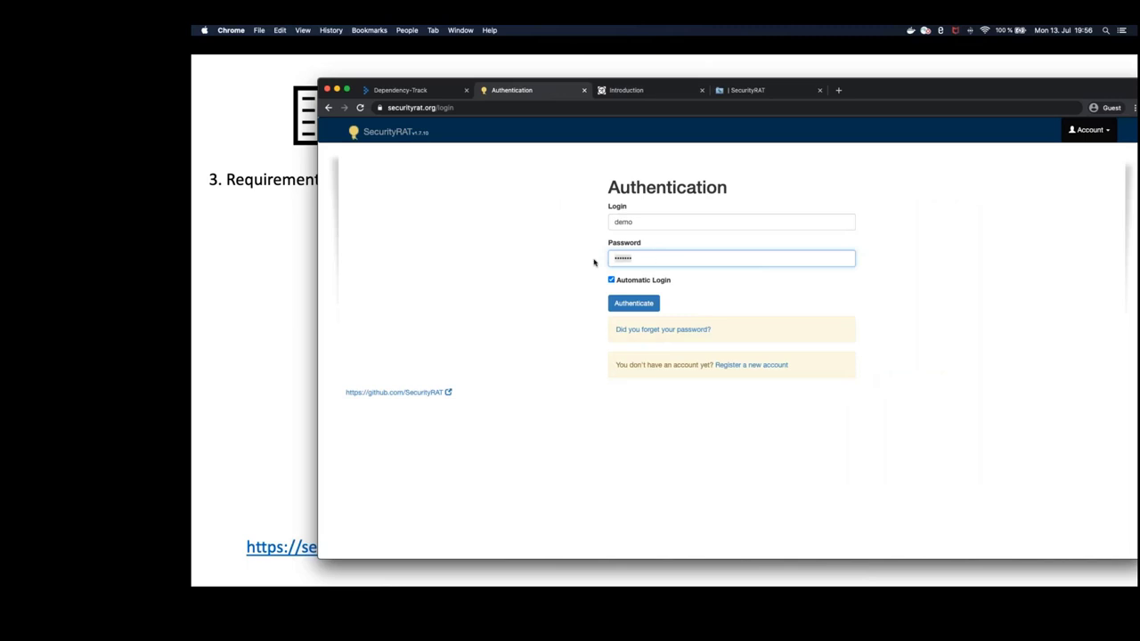
{"action": "key", "text": "super+v"}
{"action": "left_click", "coordinate": [633, 303]}
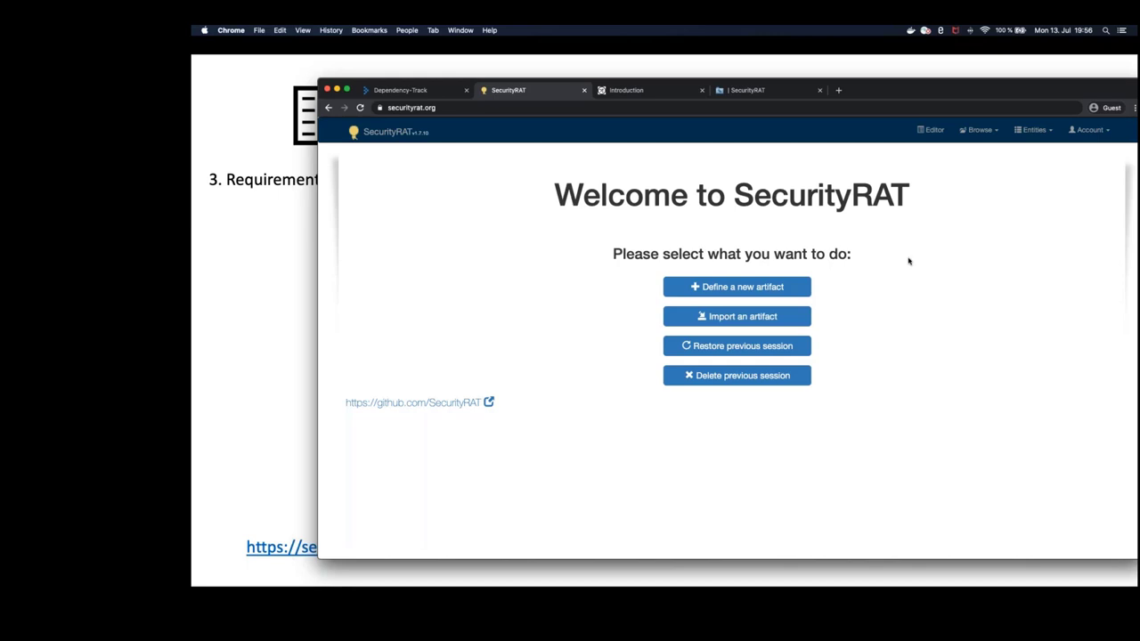
Nudge the browser window slightly up and left while the Welcome page loads.
{"action": "left_click_drag", "start_coordinate": [914, 95], "coordinate": [884, 85]}
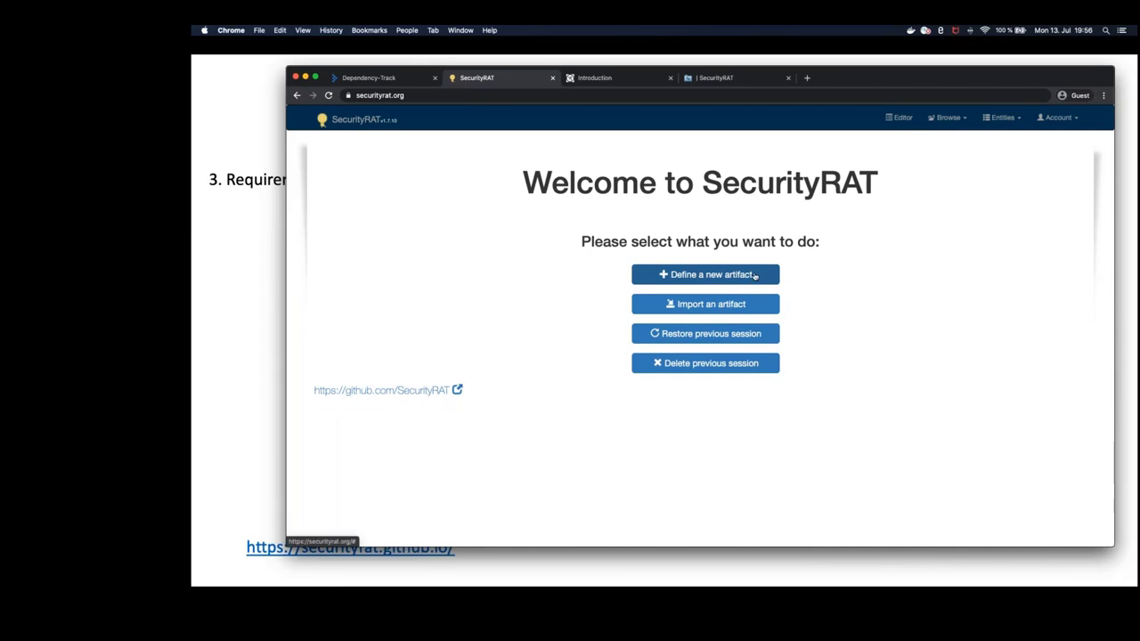
Define artifact 'Test' with ASVS V1 Architecture and V2 Authentication at level L3, then generate it.
{"action": "left_click", "coordinate": [754, 276]}
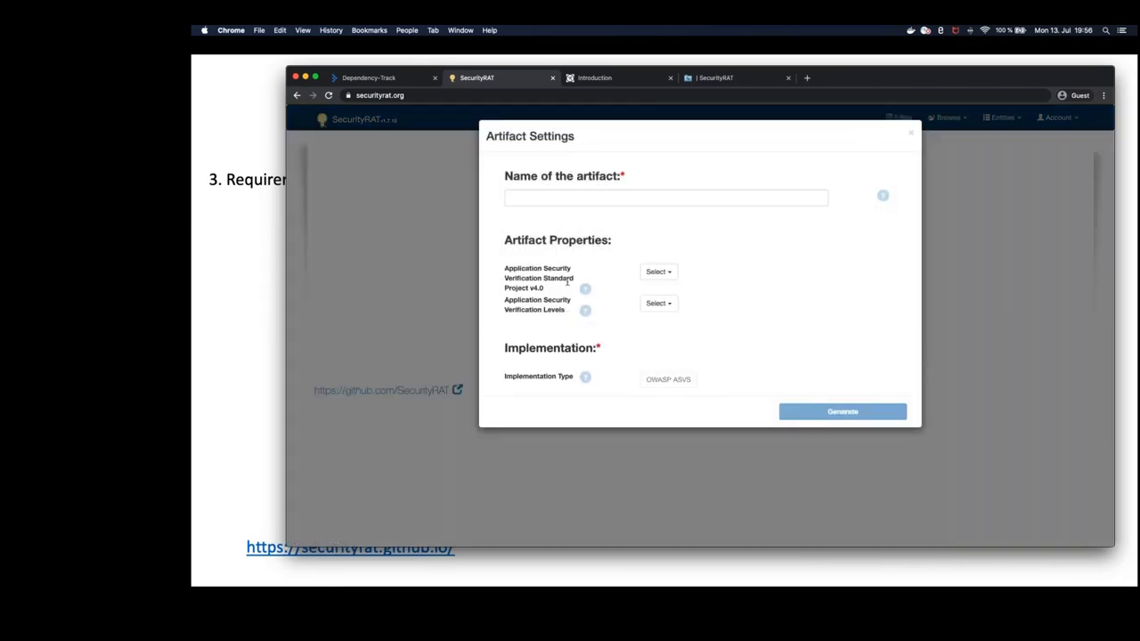
{"action": "left_click", "coordinate": [698, 198]}
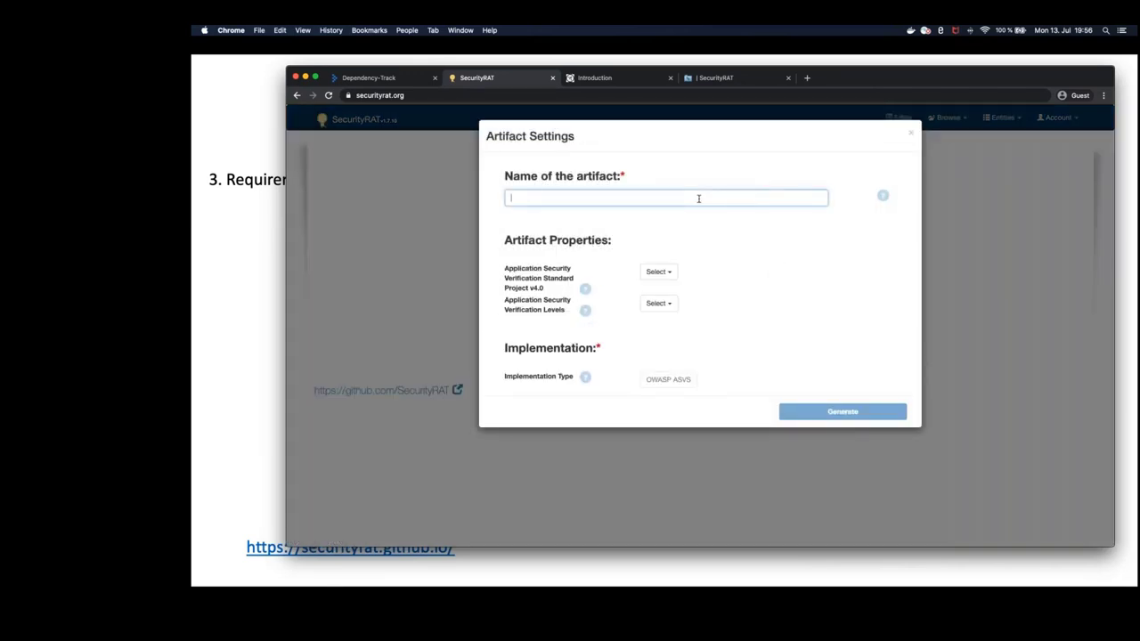
{"action": "type", "text": "Test"}
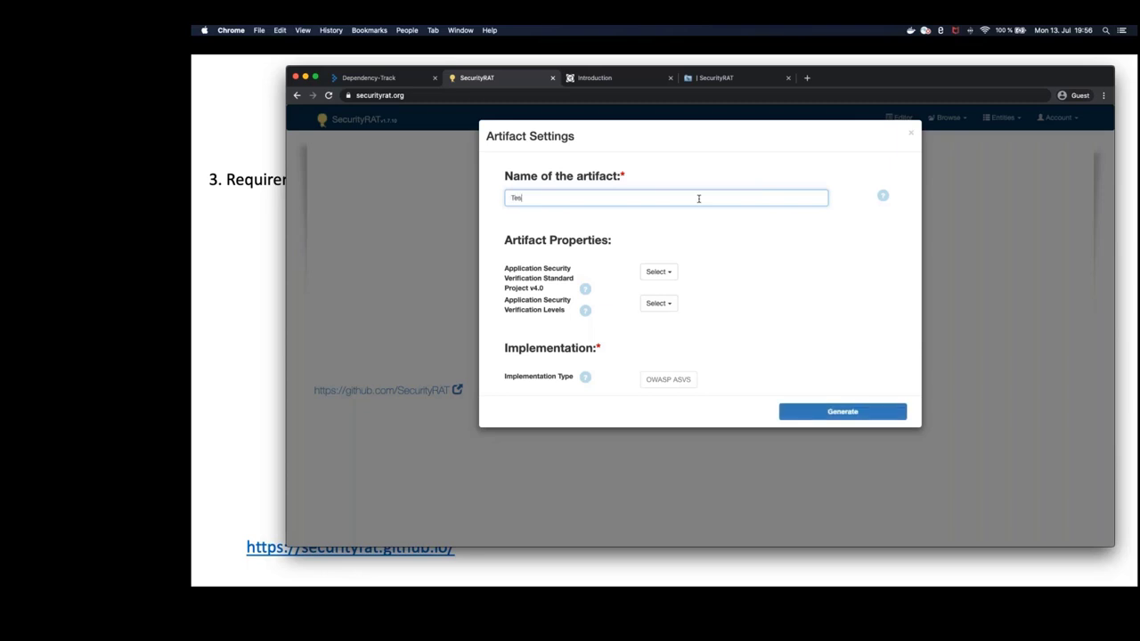
{"action": "left_click", "coordinate": [672, 276]}
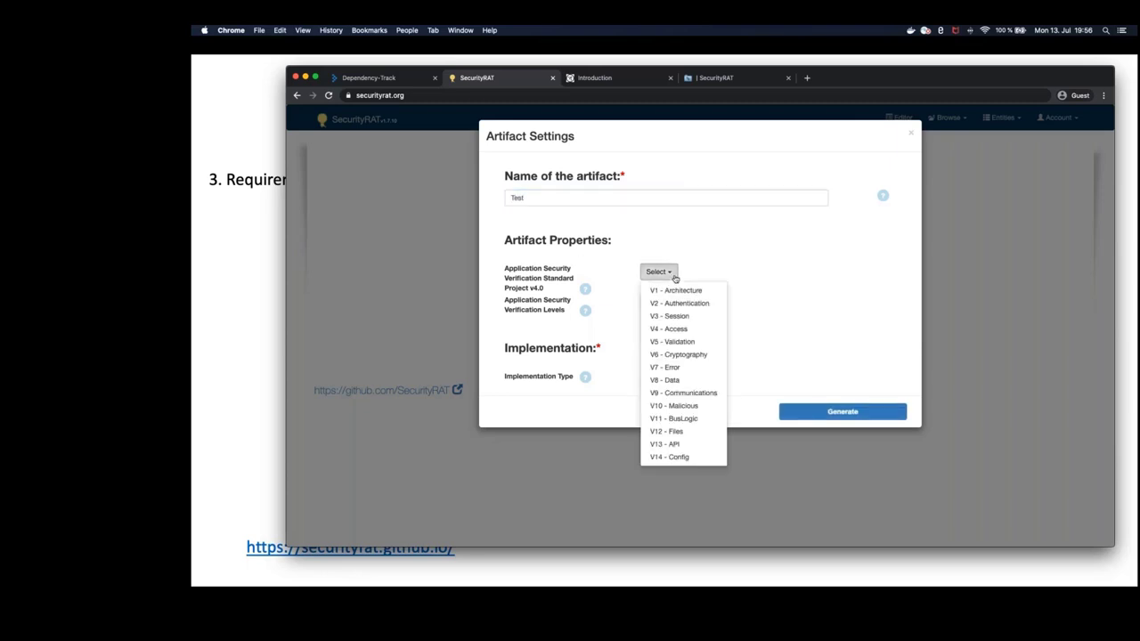
{"action": "left_click", "coordinate": [697, 291]}
{"action": "left_click", "coordinate": [692, 273]}
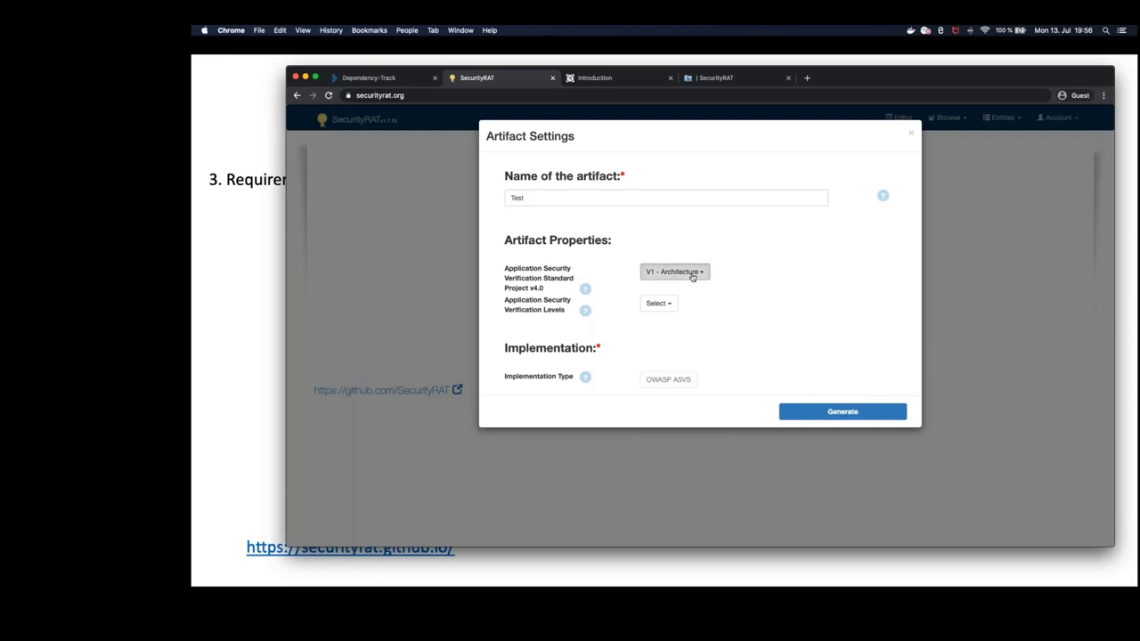
{"action": "left_click", "coordinate": [707, 304]}
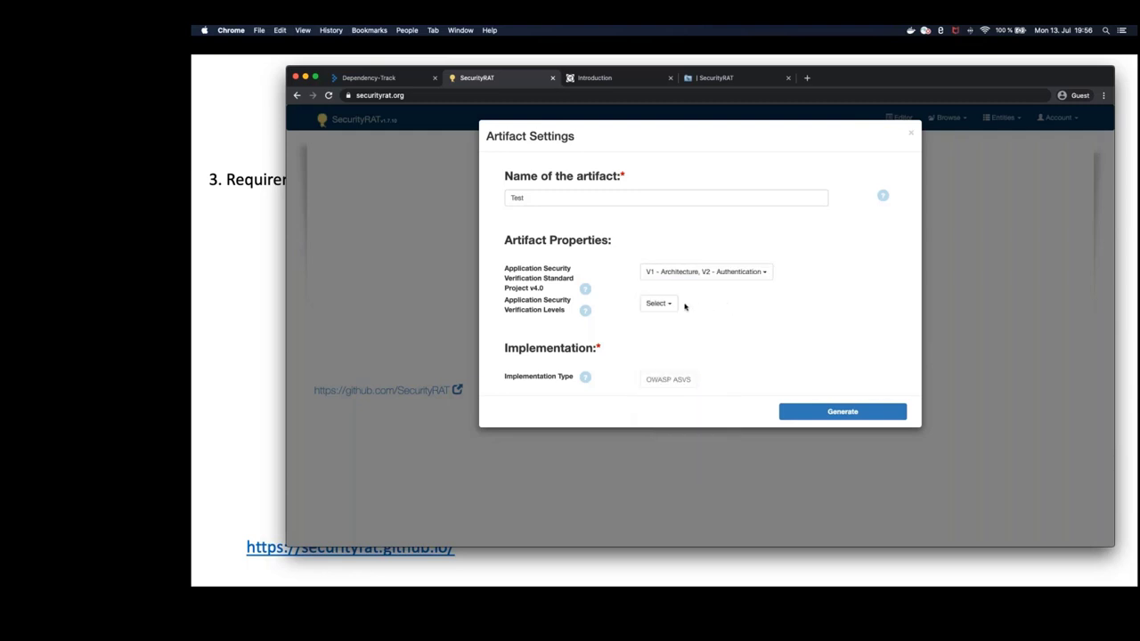
{"action": "left_click", "coordinate": [659, 304]}
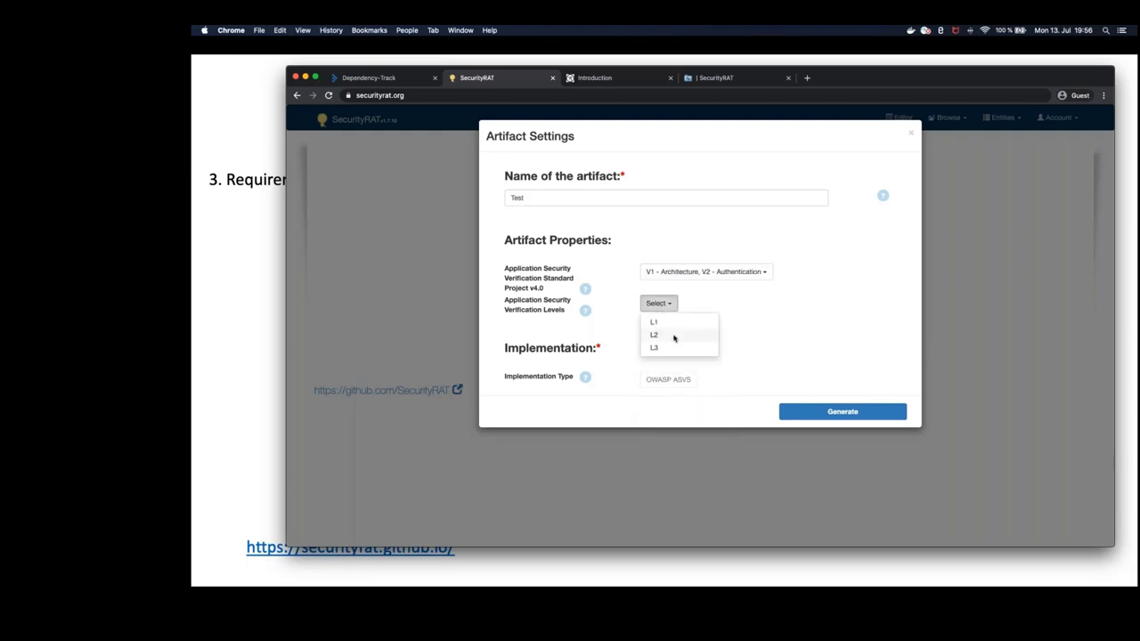
{"action": "left_click", "coordinate": [674, 348]}
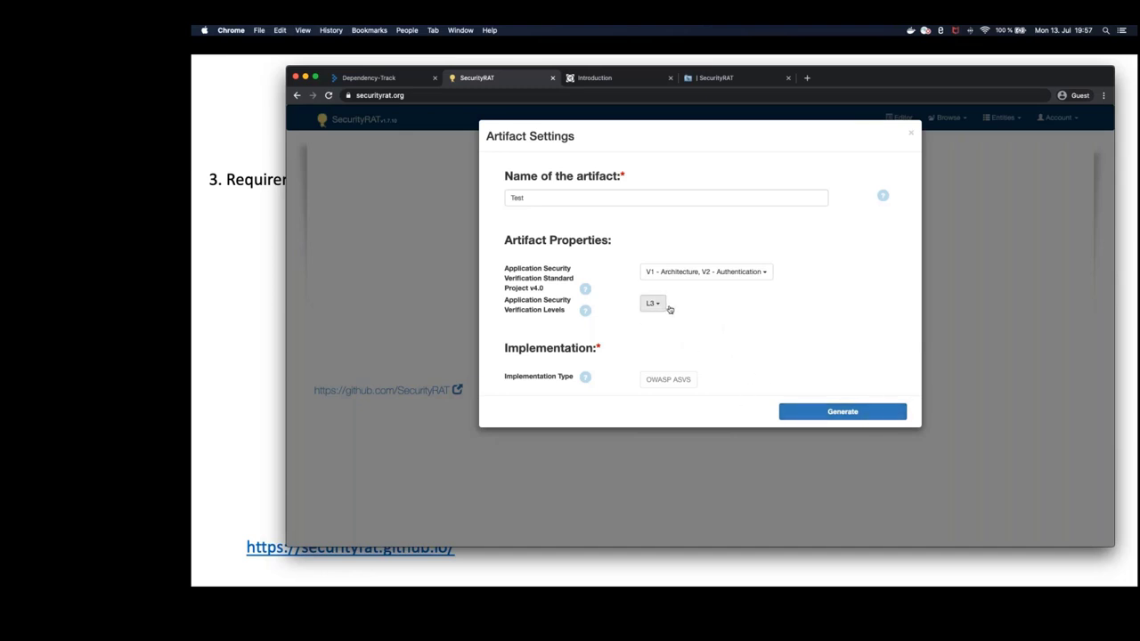
{"action": "left_click", "coordinate": [865, 412]}
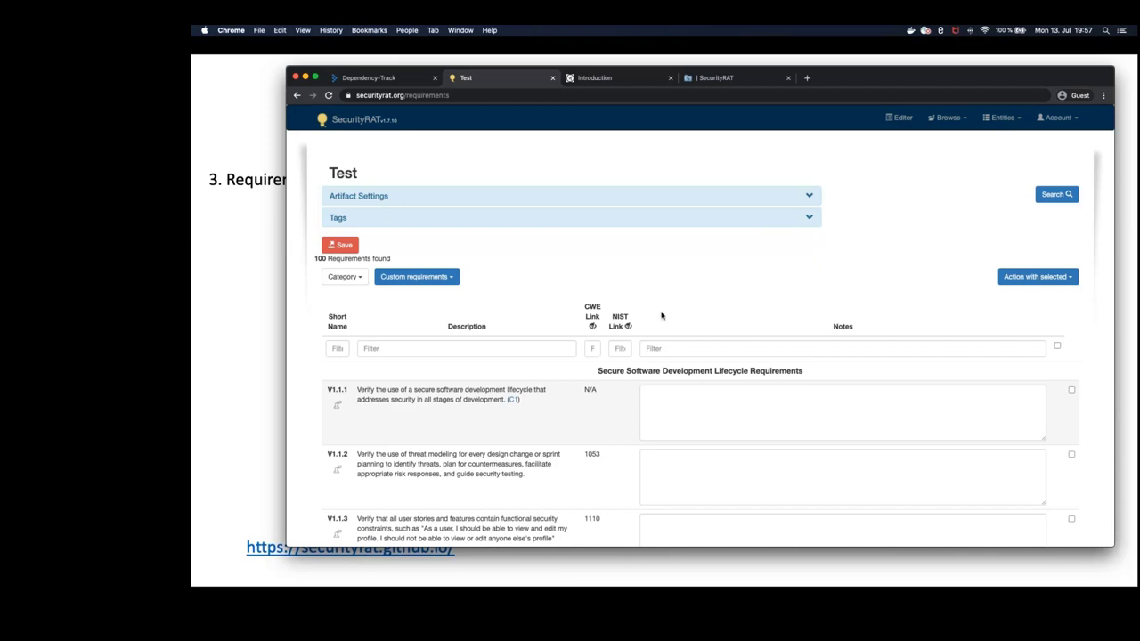
Enter notes 'opihwefa', 'ewfaf', 'awefe', 'wef', 'wef' for requirements V1.1.1 through V1.1.5.
{"action": "left_click_drag", "start_coordinate": [390, 258], "coordinate": [328, 171]}
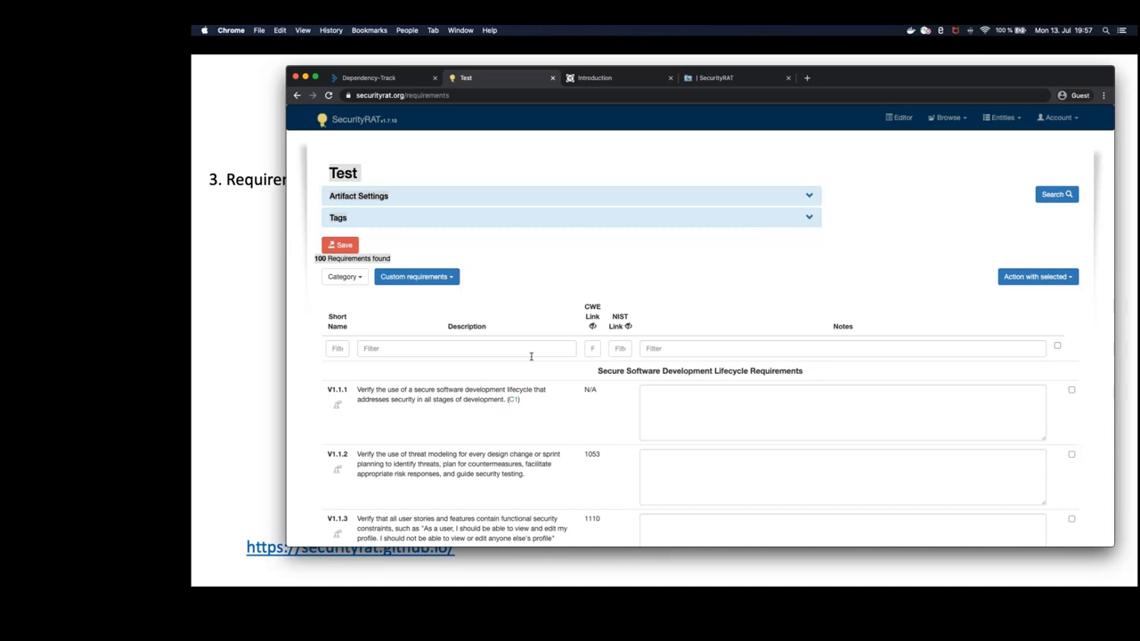
{"action": "scroll", "coordinate": [603, 427], "scroll_direction": "down", "scroll_amount": 5}
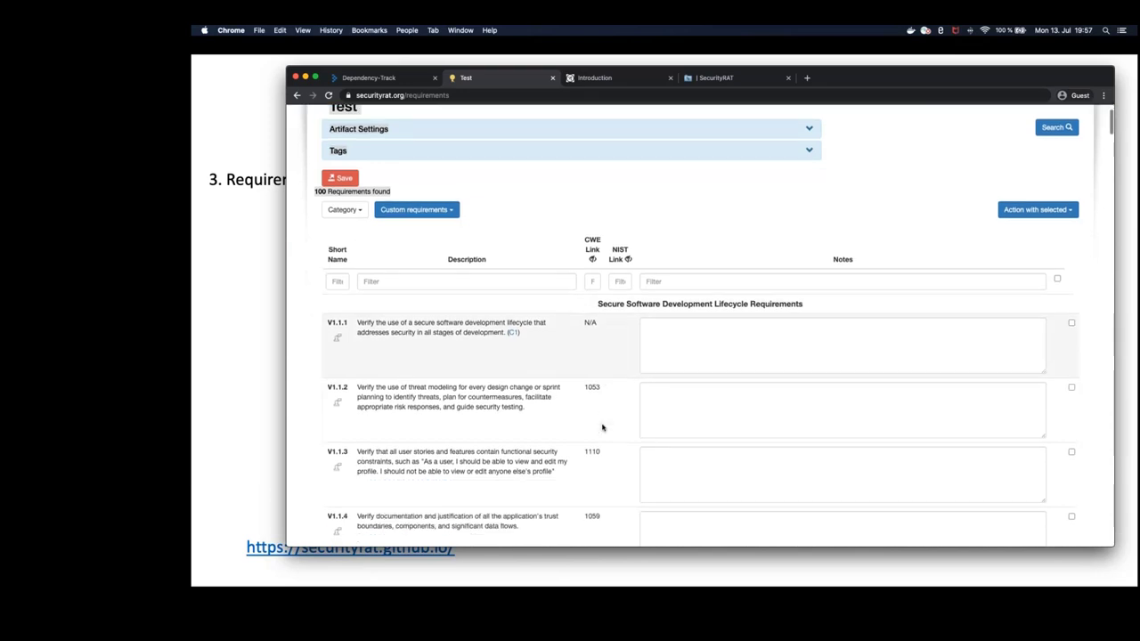
{"action": "left_click", "coordinate": [687, 238]}
{"action": "type", "text": "opihwefa"}
{"action": "key", "text": "Tab"}
{"action": "type", "text": "ewfaf"}
{"action": "key", "text": "Tab"}
{"action": "type", "text": "awefe"}
{"action": "key", "text": "Tab"}
{"action": "type", "text": "wef"}
{"action": "key", "text": "Tab"}
{"action": "type", "text": "wef"}
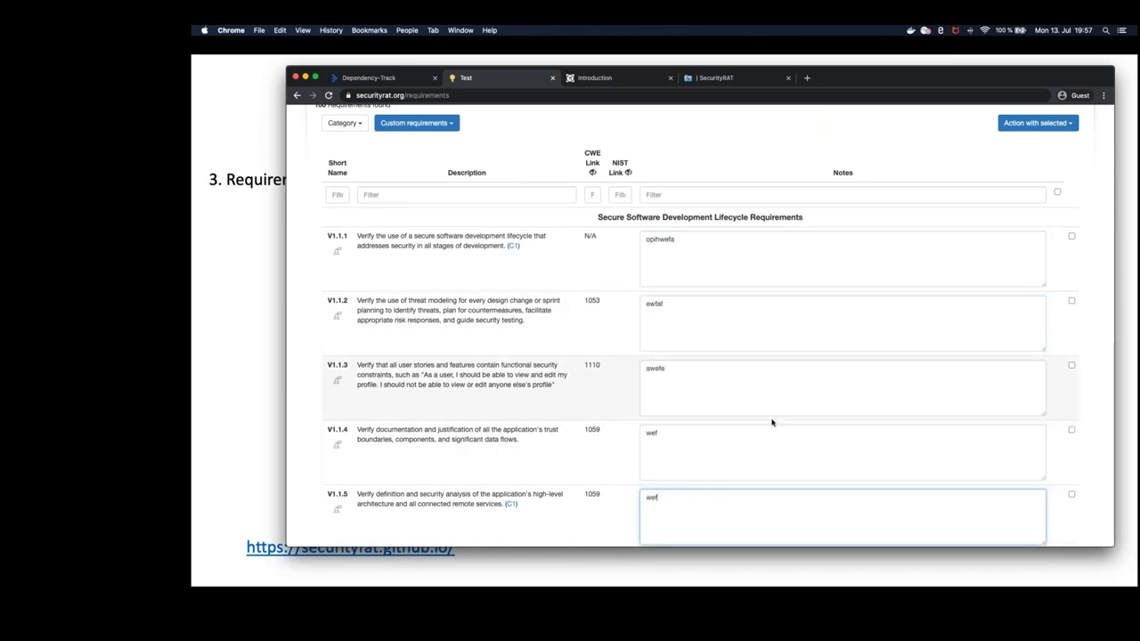
Open the artifact's export options and cancel without exporting.
{"action": "scroll", "coordinate": [772, 422], "scroll_direction": "up", "scroll_amount": 5}
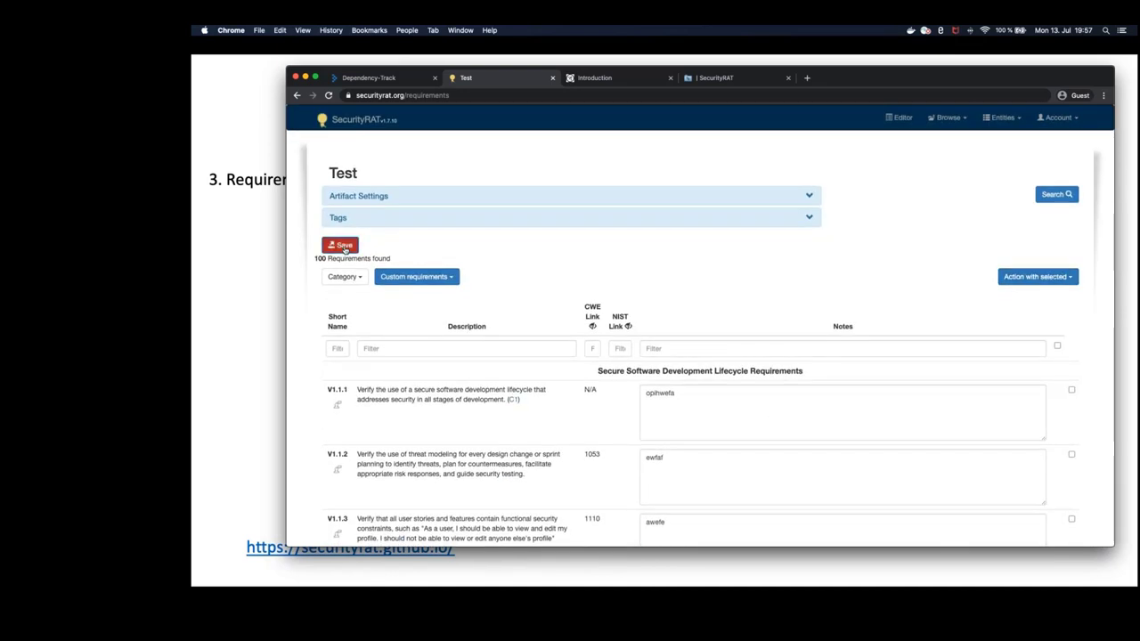
{"action": "left_click", "coordinate": [343, 245]}
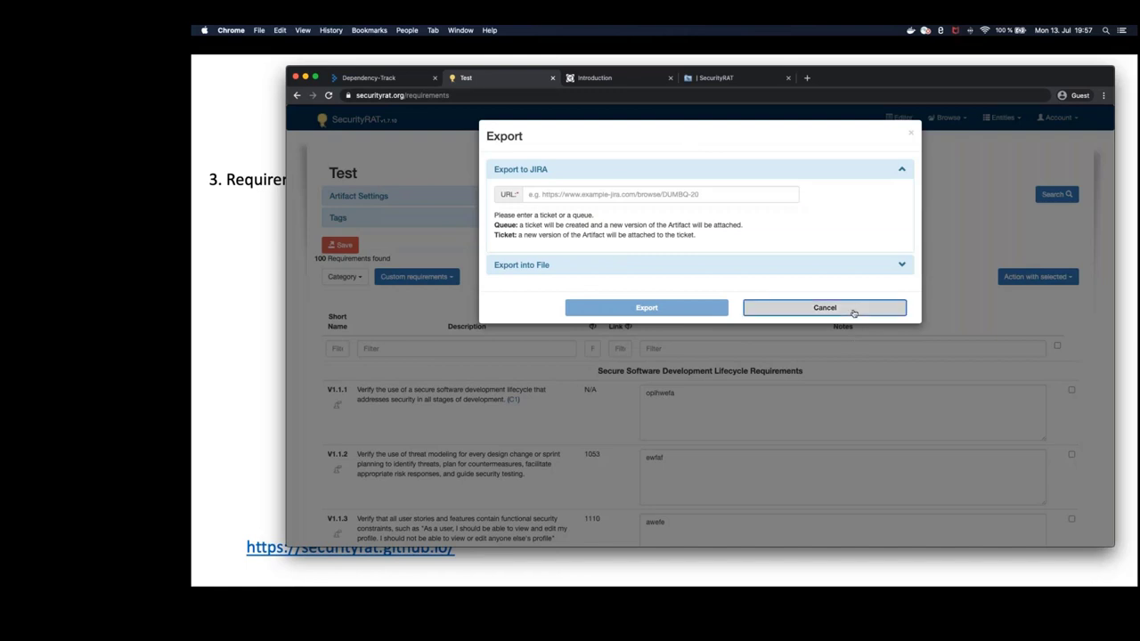
{"action": "left_click", "coordinate": [853, 309]}
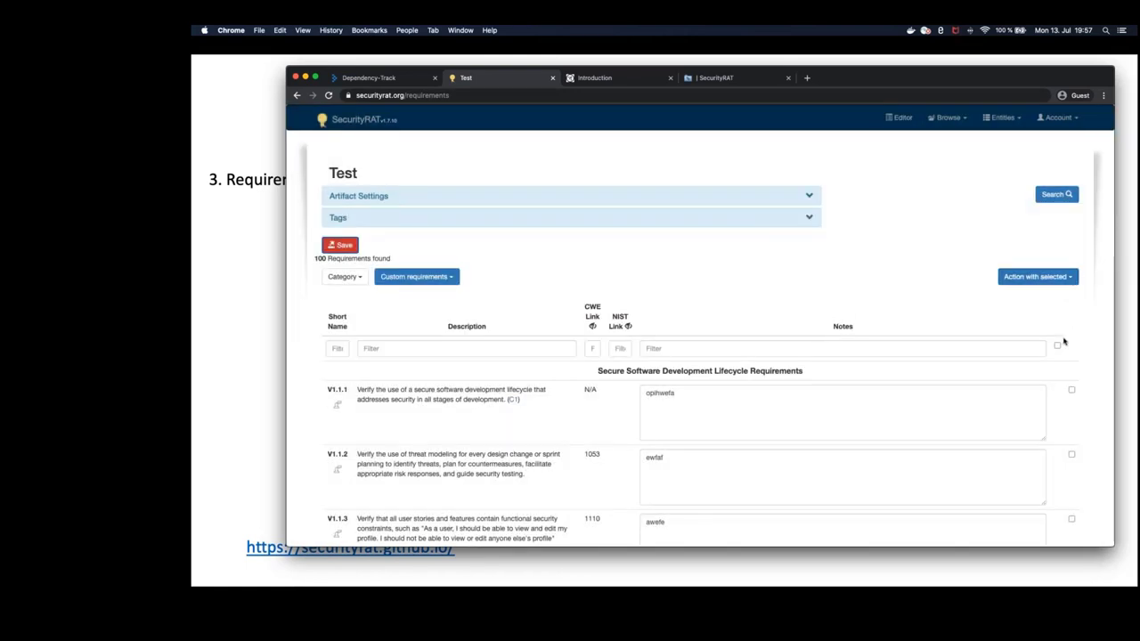
{"action": "scroll", "coordinate": [860, 389], "scroll_direction": "down", "scroll_amount": 2}
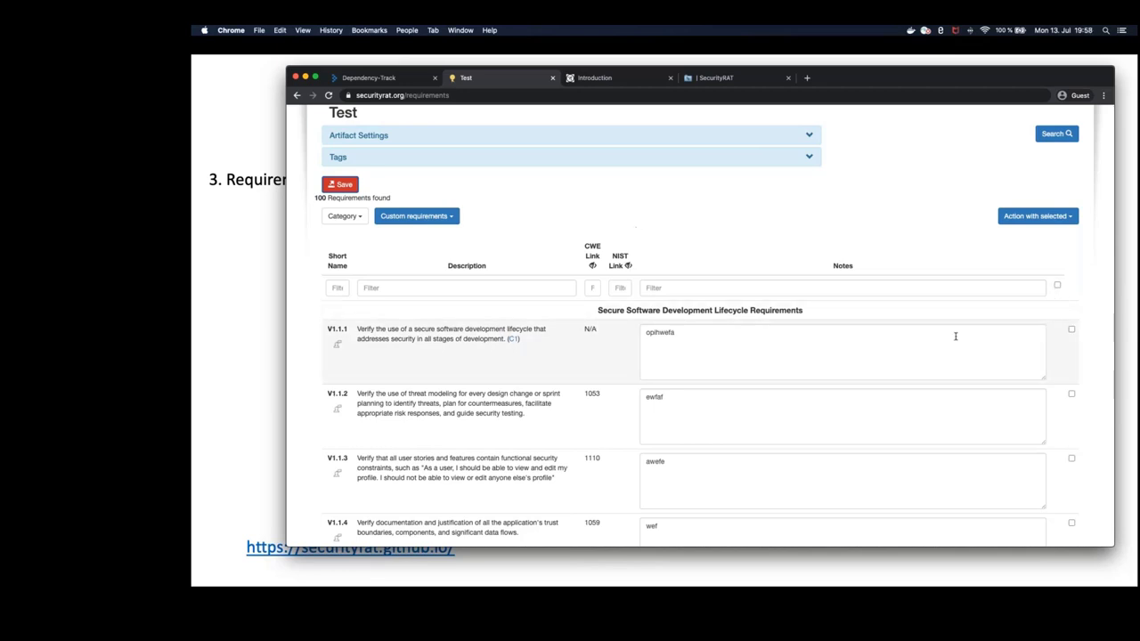
Select requirements V1.1.1, V1.1.2 and V1.1.3.
{"action": "left_click", "coordinate": [1071, 329]}
{"action": "left_click", "coordinate": [1071, 394]}
{"action": "left_click", "coordinate": [1071, 458]}
Create a spreadsheet of the selection with status values set to No and open the download.
{"action": "left_click", "coordinate": [1060, 222]}
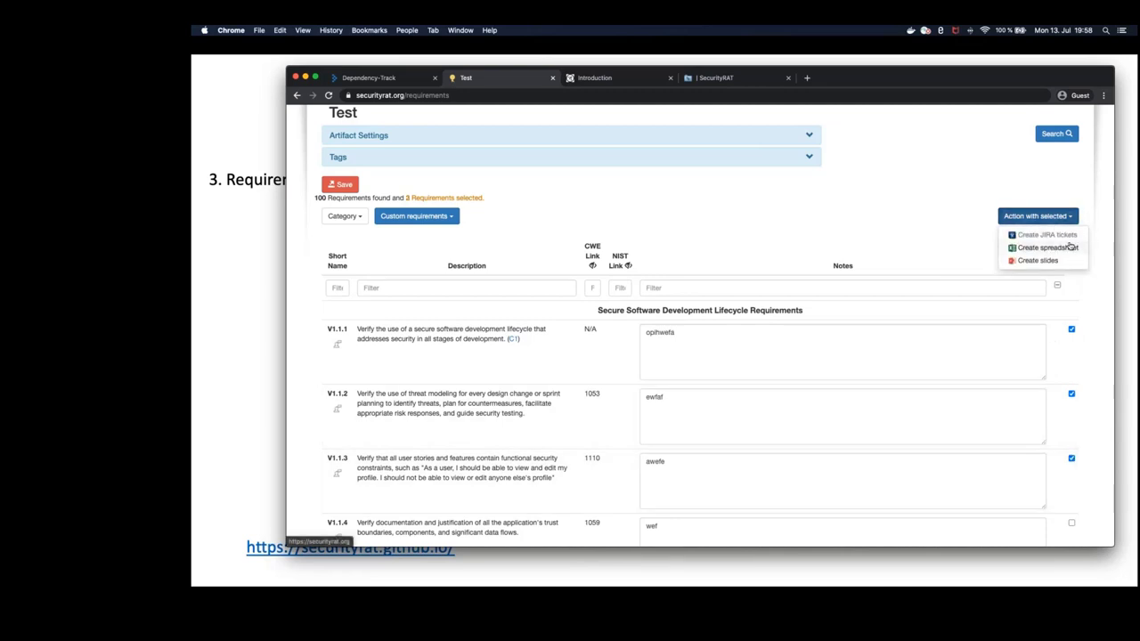
{"action": "left_click", "coordinate": [1059, 247]}
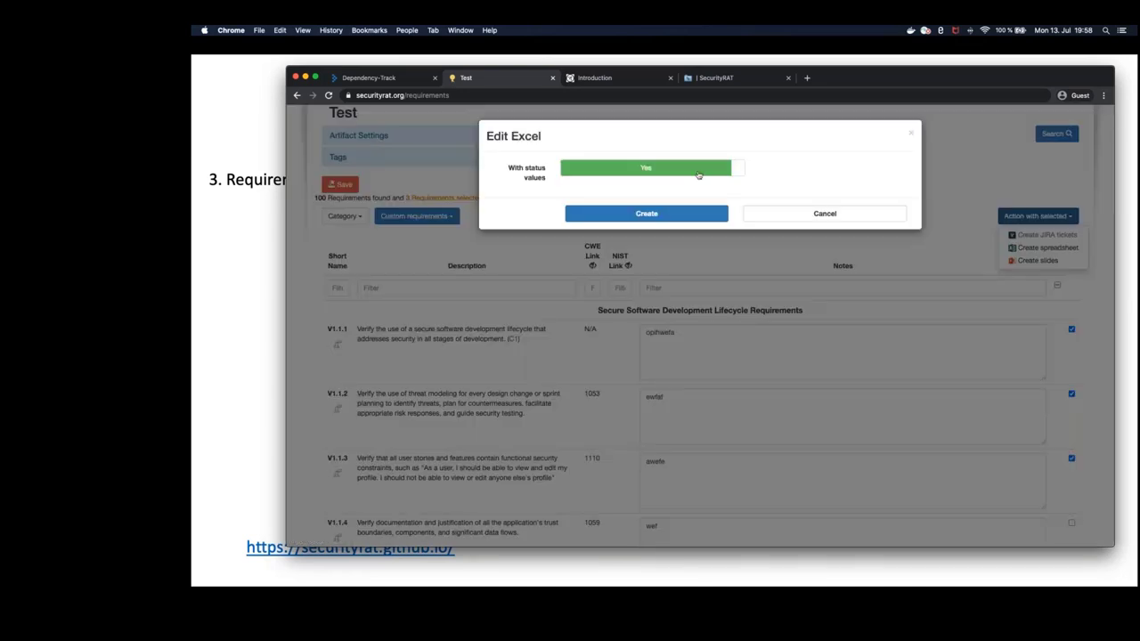
{"action": "left_click", "coordinate": [697, 169]}
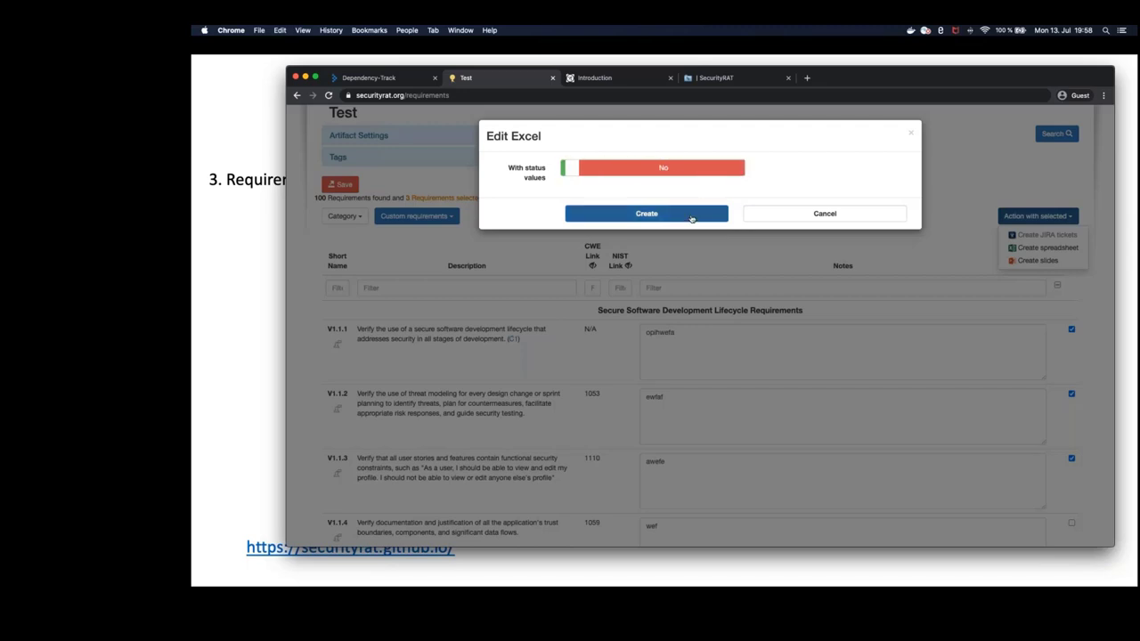
{"action": "left_click", "coordinate": [691, 215]}
{"action": "left_click", "coordinate": [354, 535]}
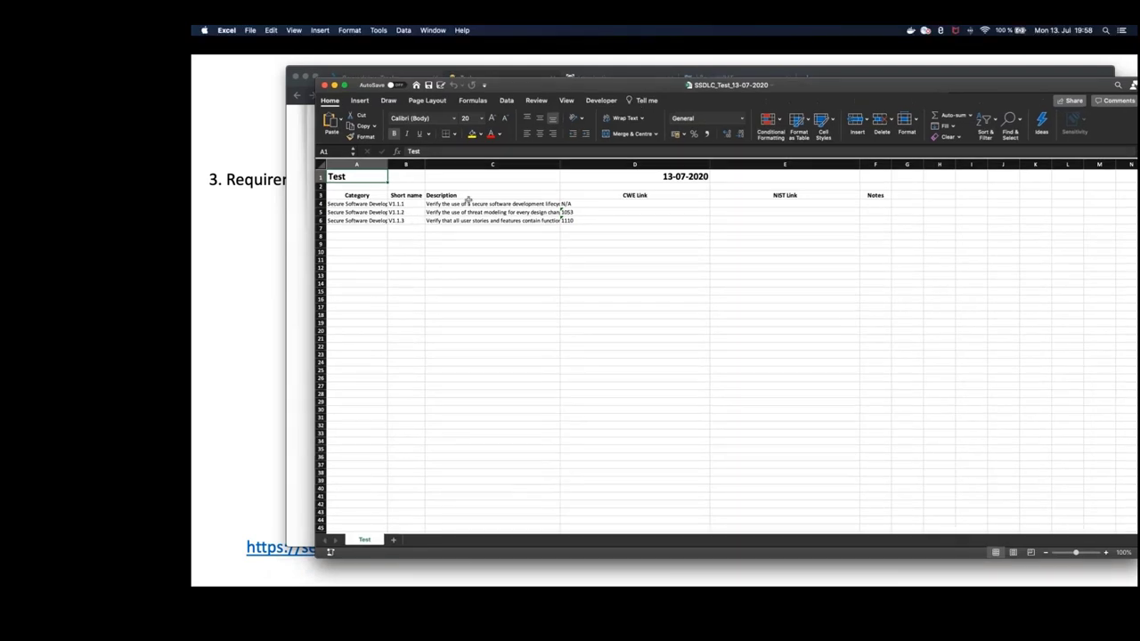
Close the SSDLC_Test_13-07-2020 workbook in Excel.
{"action": "left_click", "coordinate": [325, 85]}
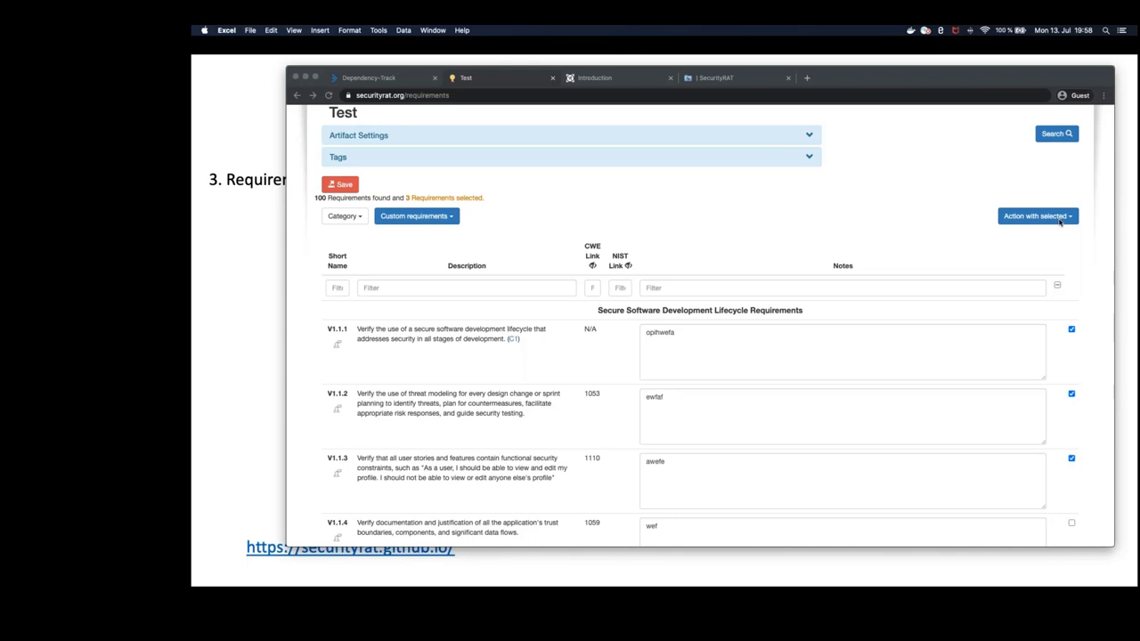
Create slides for V1.1.1–V1.1.3 with default settings and step through them.
{"action": "left_click", "coordinate": [1060, 222]}
{"action": "left_click", "coordinate": [1060, 221]}
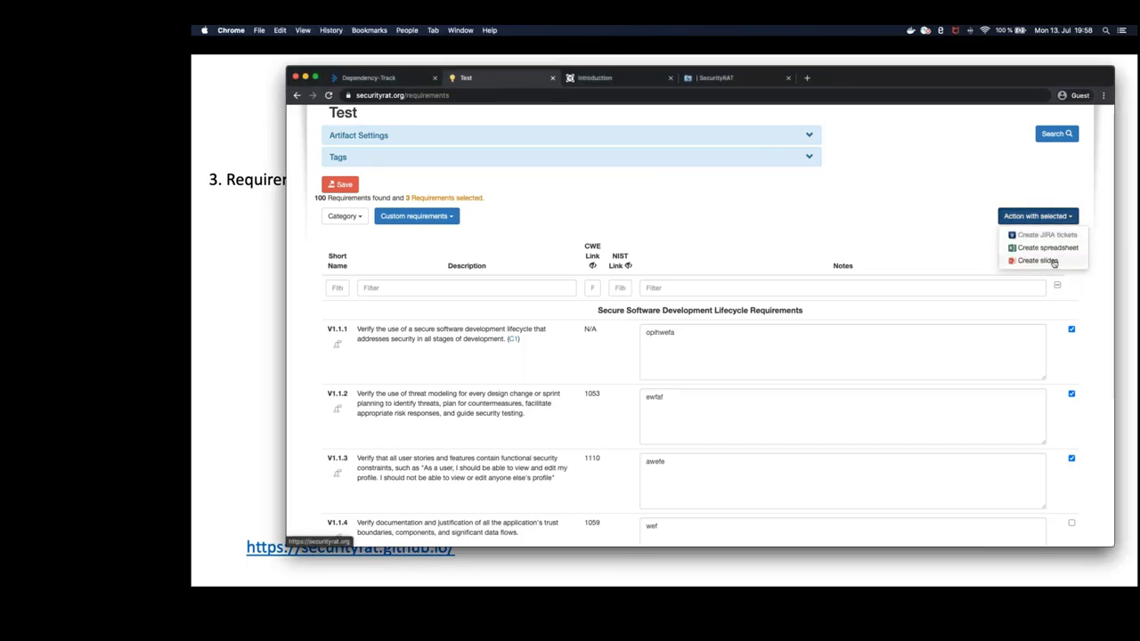
{"action": "left_click", "coordinate": [1037, 260]}
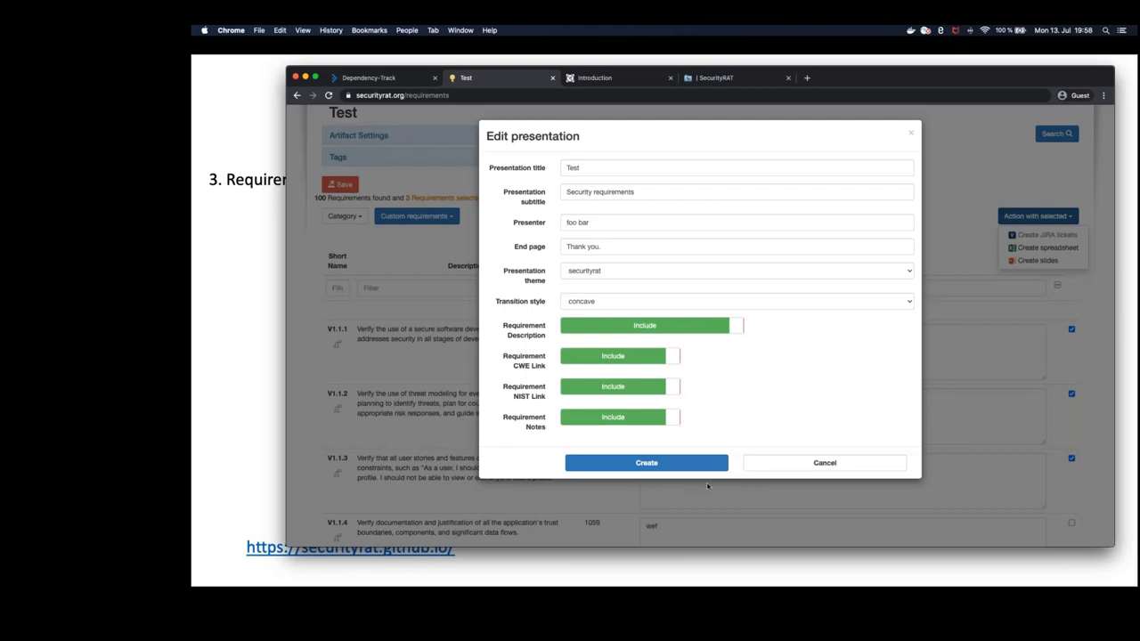
{"action": "left_click", "coordinate": [697, 464]}
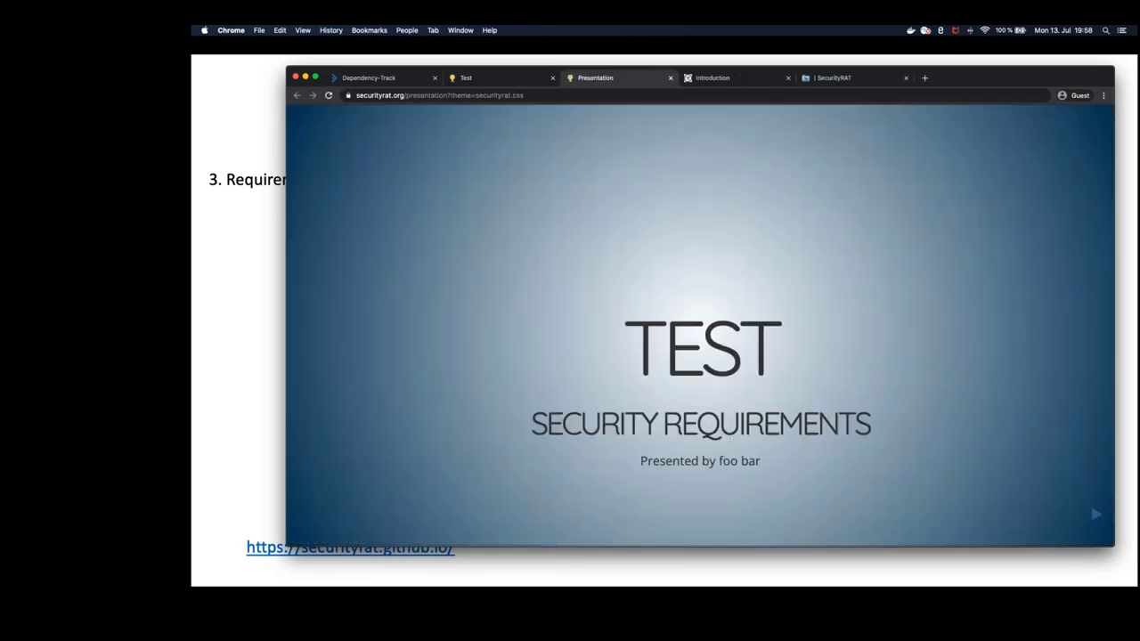
{"action": "key", "text": "Right"}
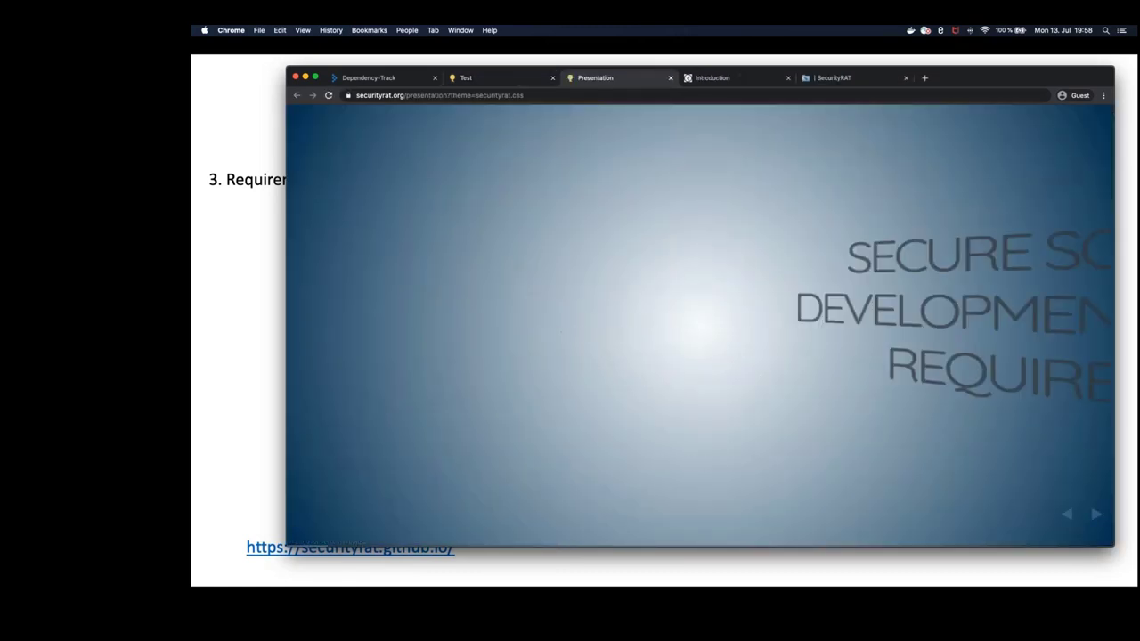
{"action": "key", "text": "Right"}
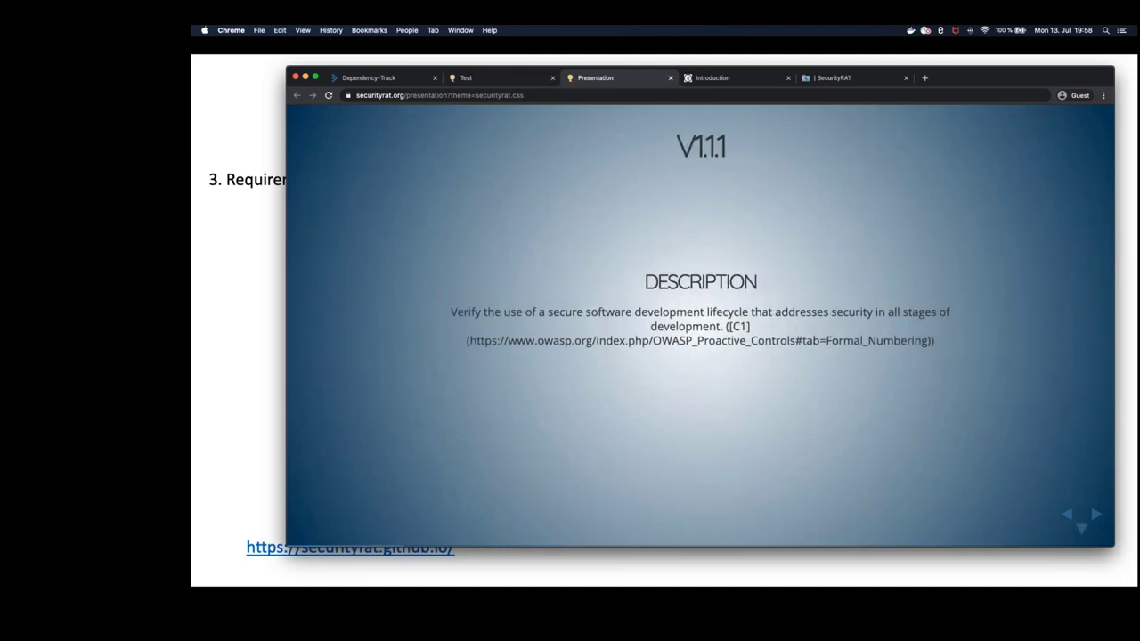
{"action": "key", "text": "Right"}
{"action": "key", "text": "Right"}
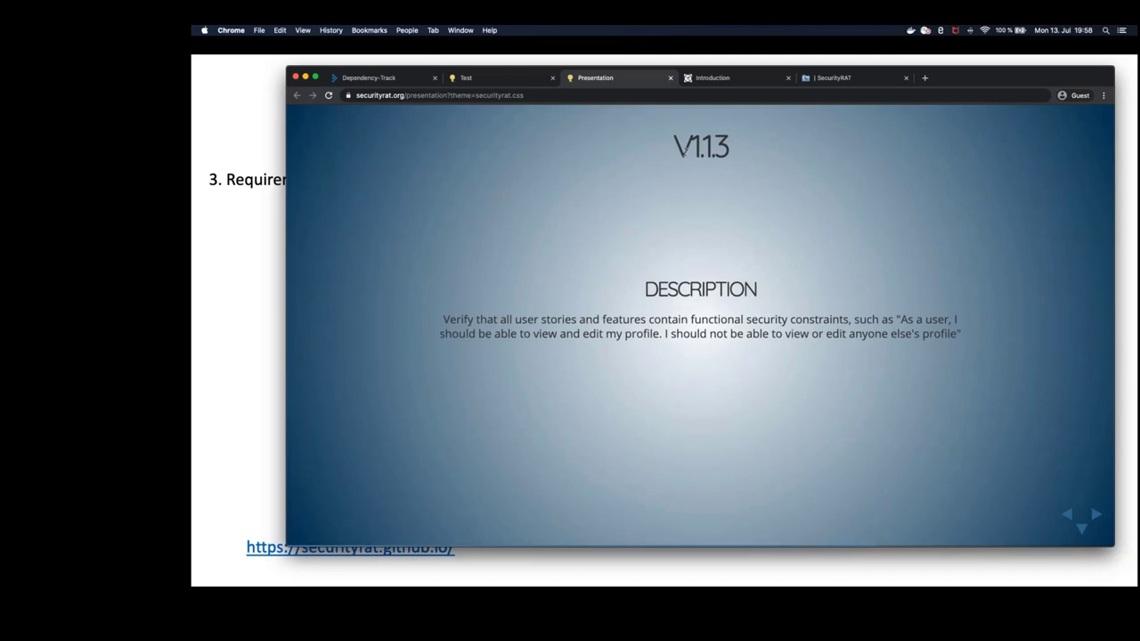
Close the generated presentation and advance the talk to the Summary slide.
{"action": "left_click", "coordinate": [670, 77]}
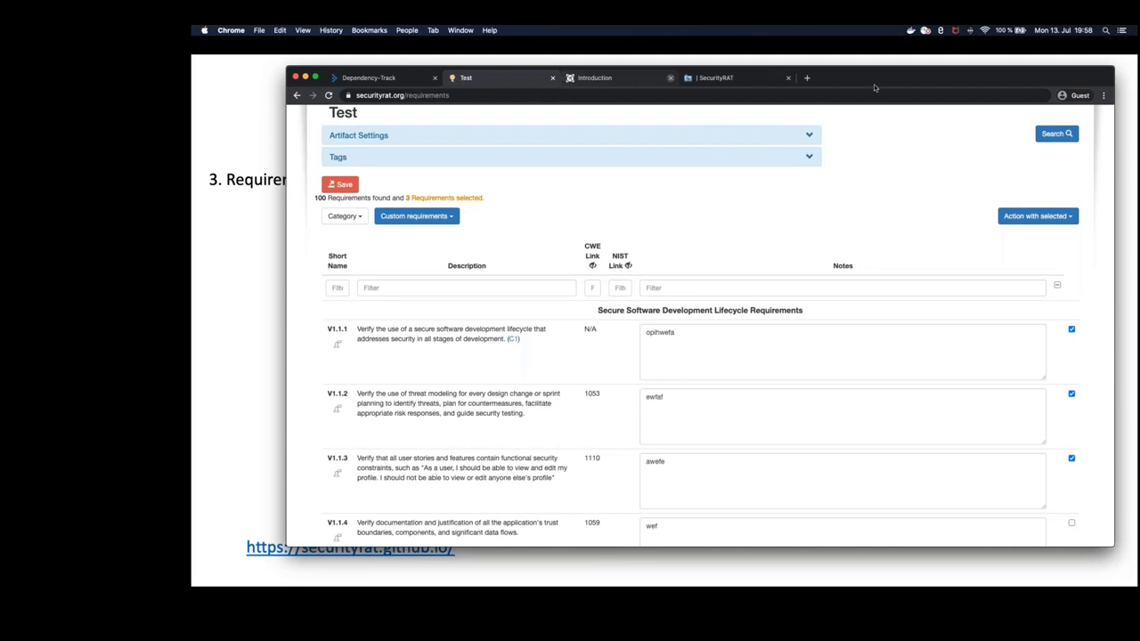
{"action": "key", "text": "super+Tab"}
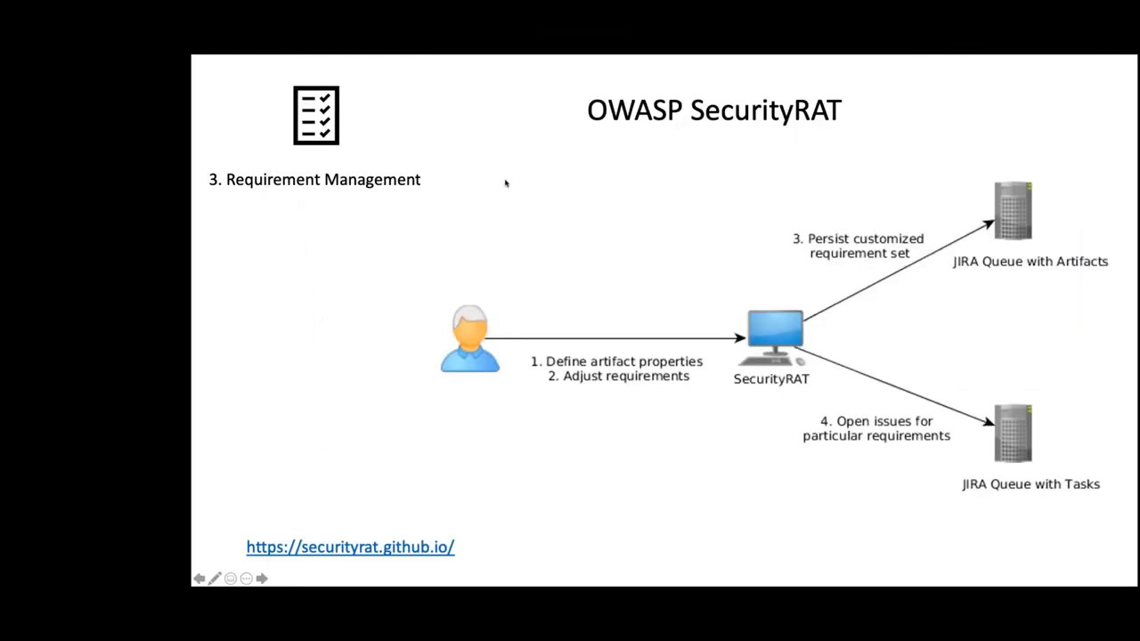
{"action": "key", "text": "Right"}
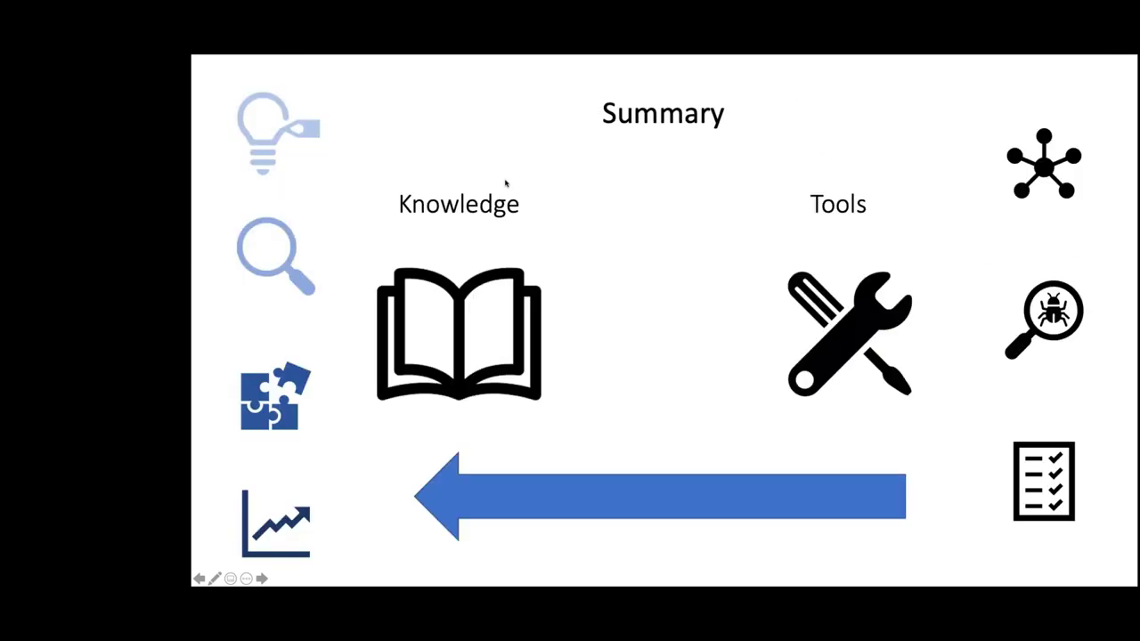